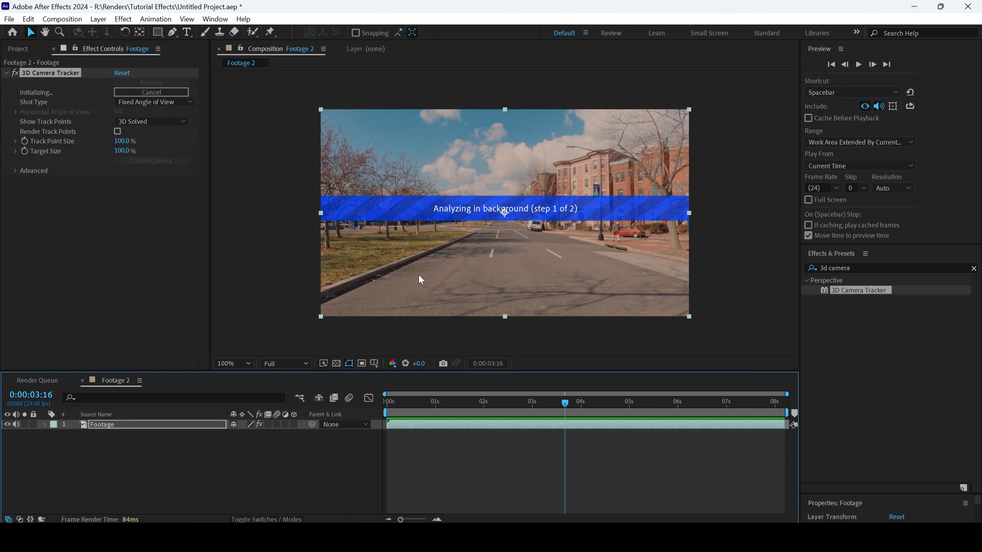
At 0:00:04:20, create a shadow catcher, camera and light from the track points around the road's center lane marking
key(ctrl+alt+f)
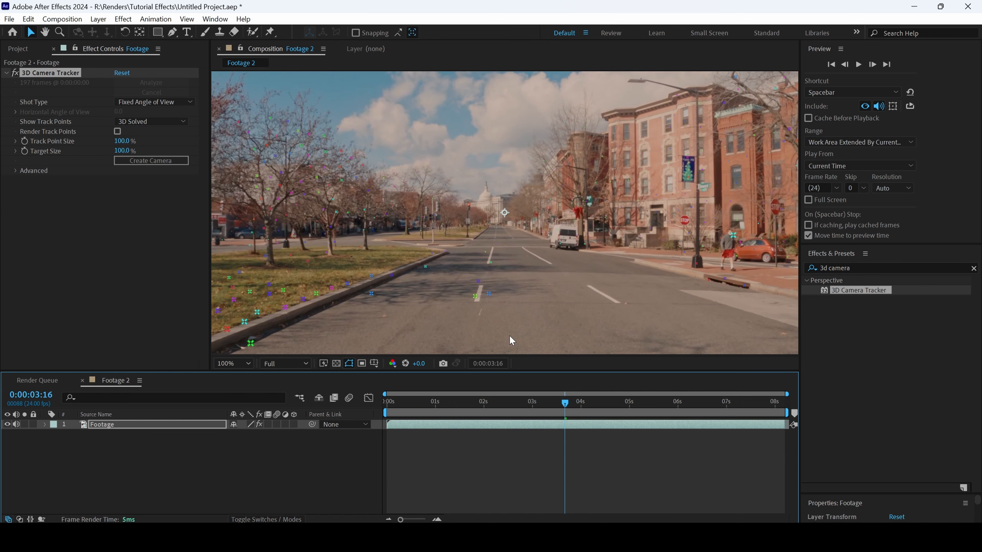
key(comma)
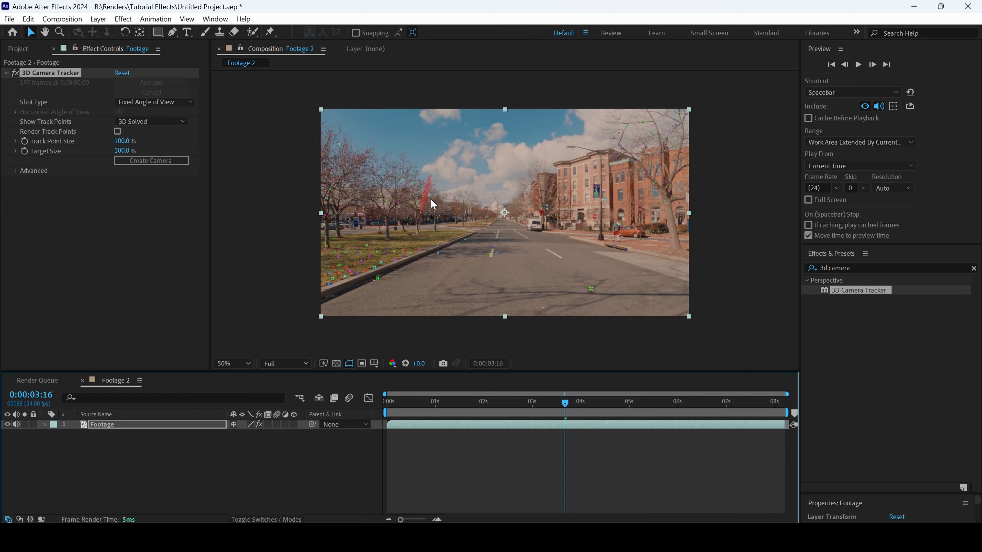
key(period)
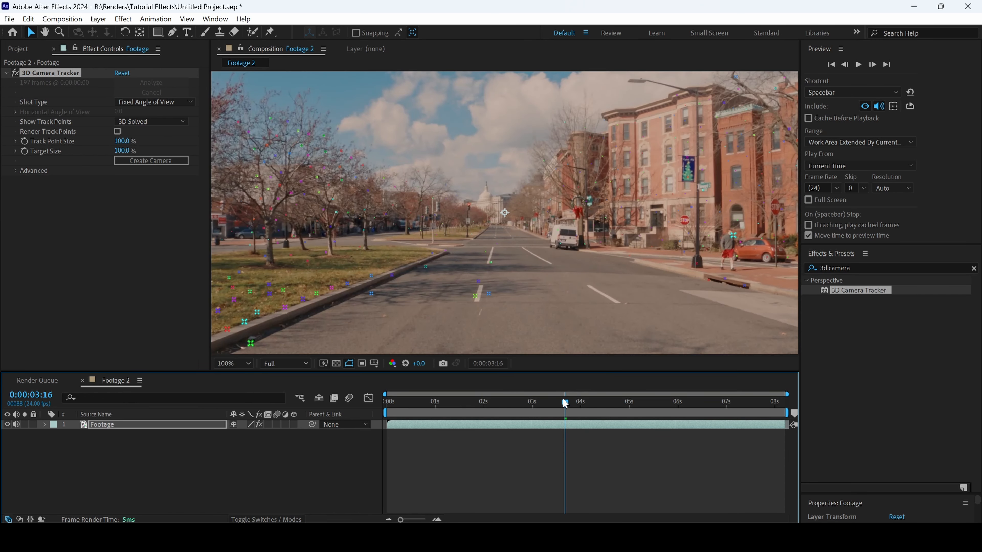
drag(564, 403, 621, 404)
mouse_move(495, 288)
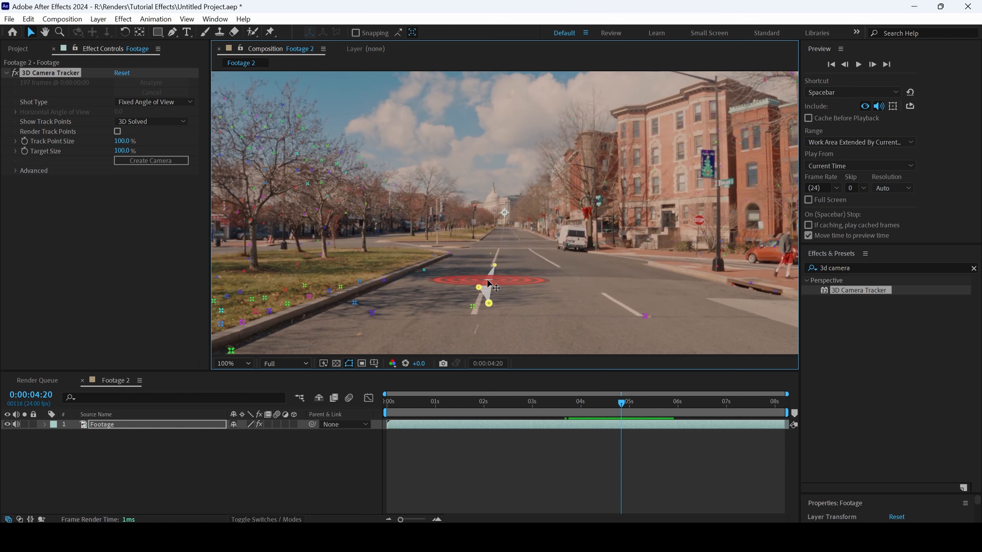
right_click(489, 284)
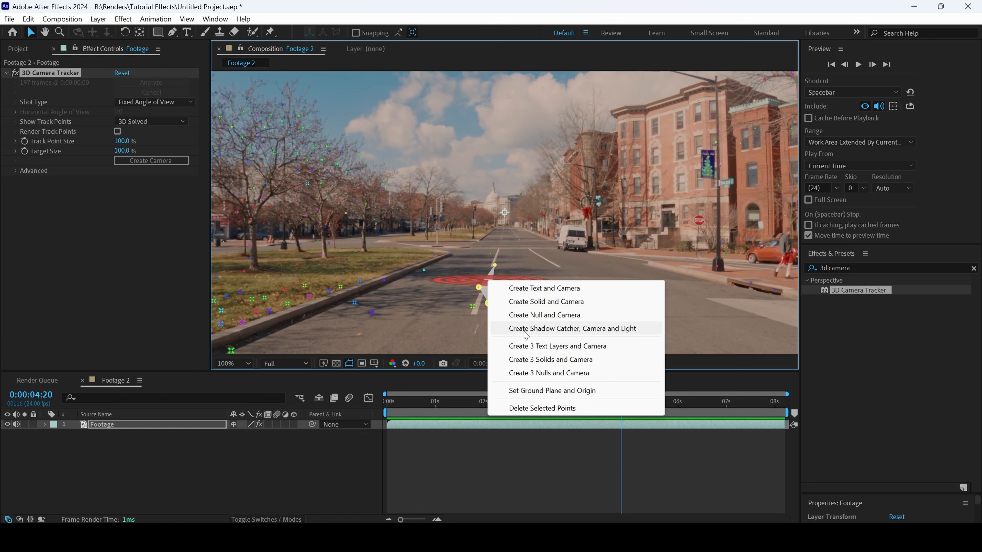
click(524, 332)
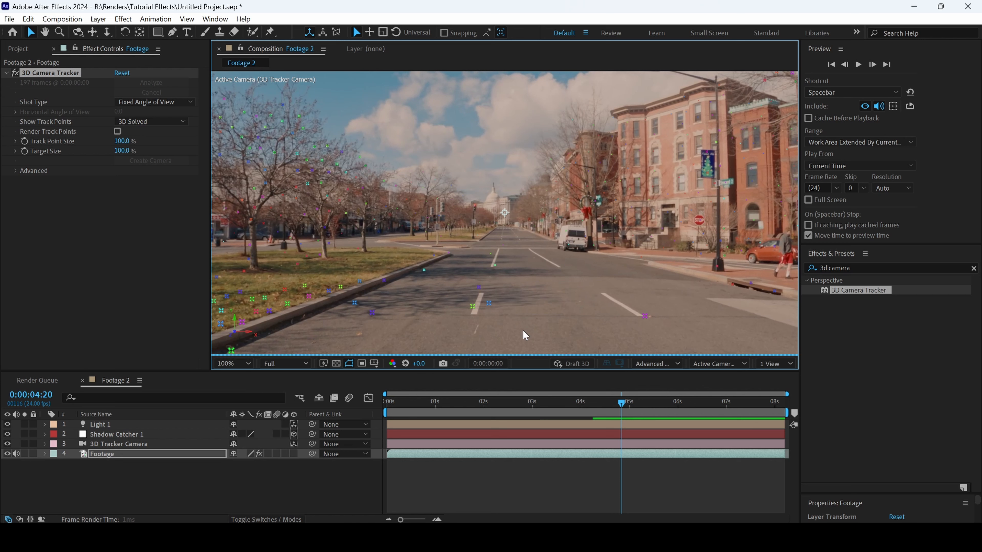
Set Accepts Shadows to On in the material options of the Shadow Catcher 1 layer
click(123, 445)
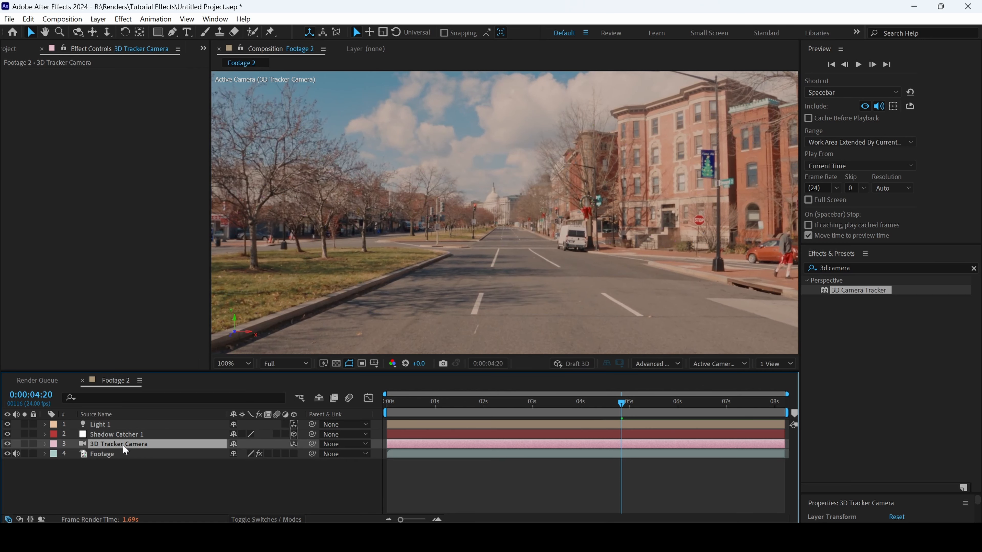
click(121, 434)
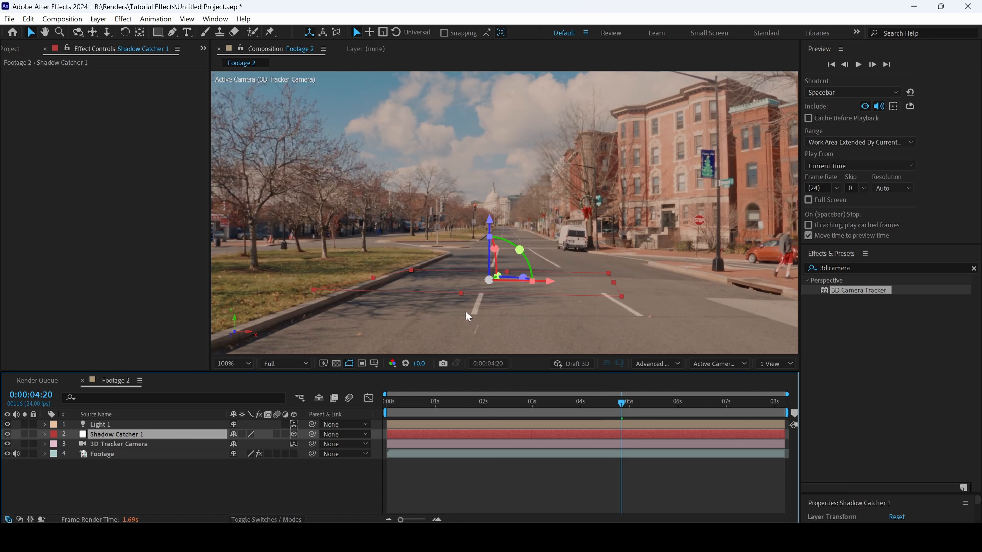
click(104, 424)
click(122, 436)
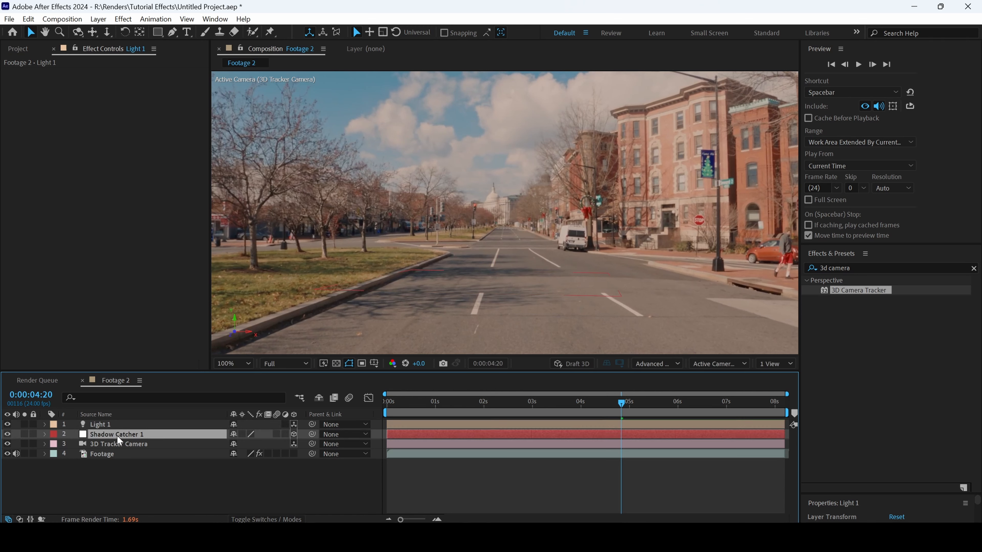
click(46, 435)
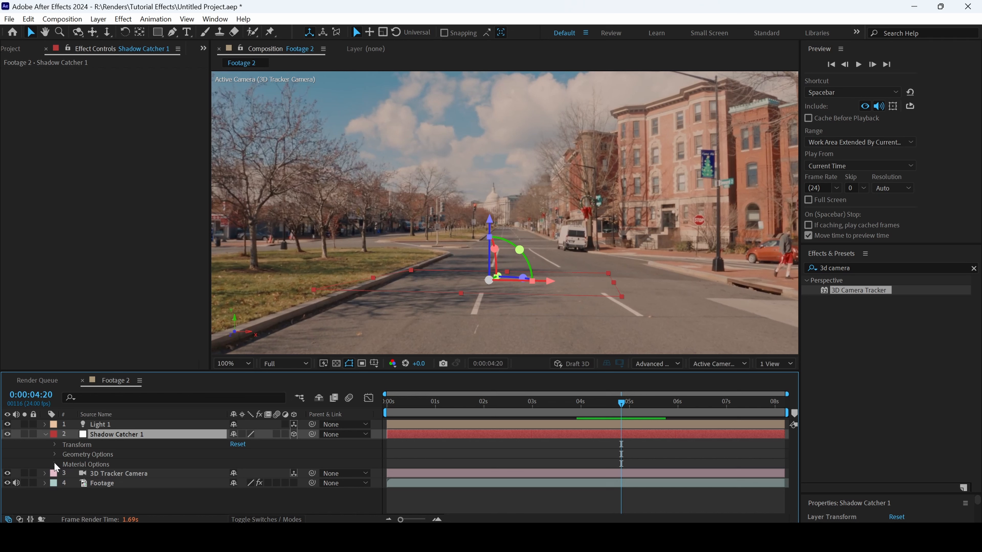
scroll(163, 449, down, 2)
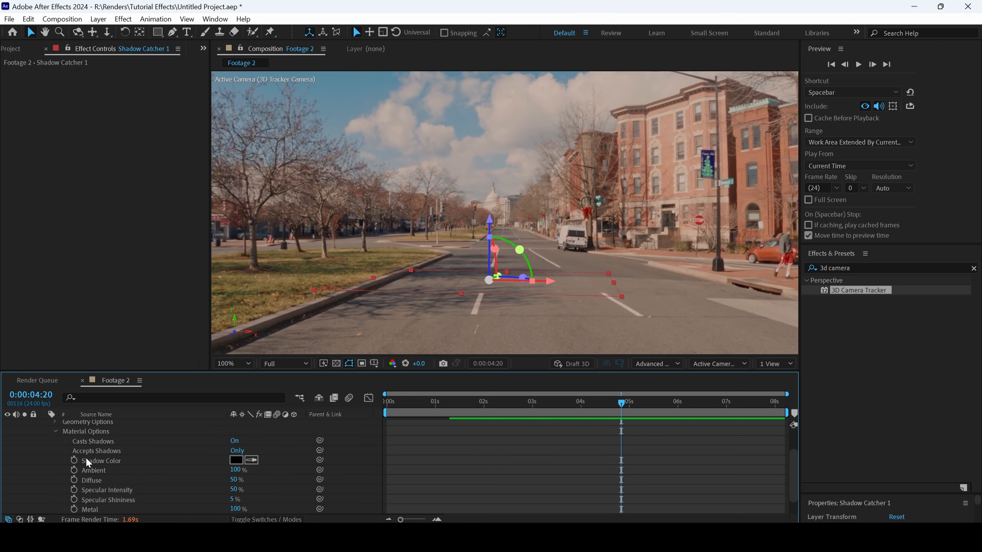
click(100, 451)
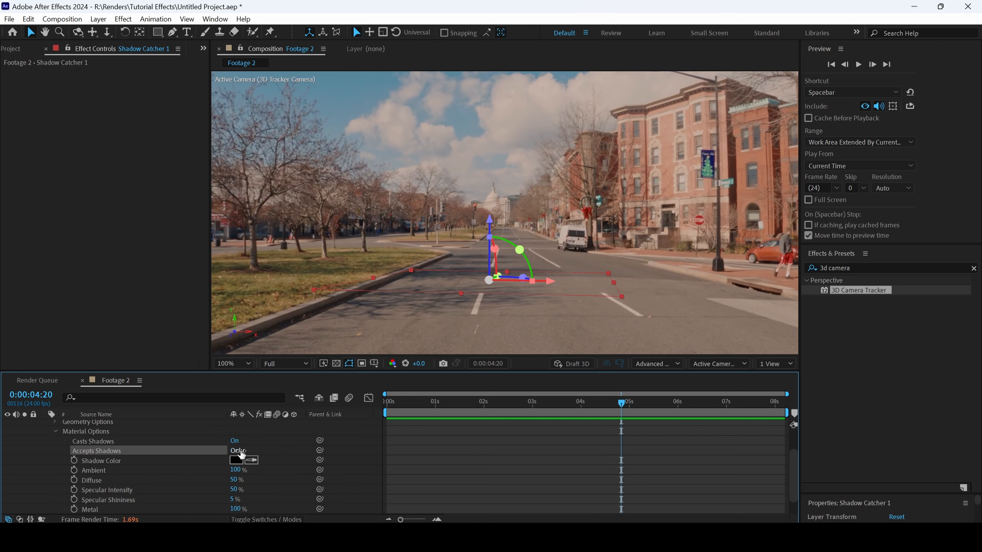
click(239, 452)
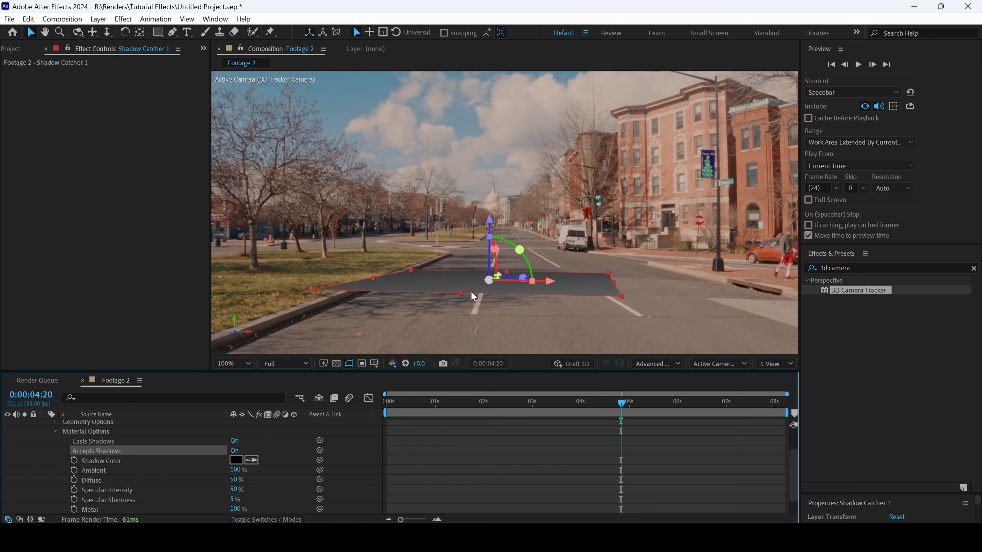
Scale the Shadow Catcher 1 layer to 695% on all axes and bring the project's assets into view
key(s)
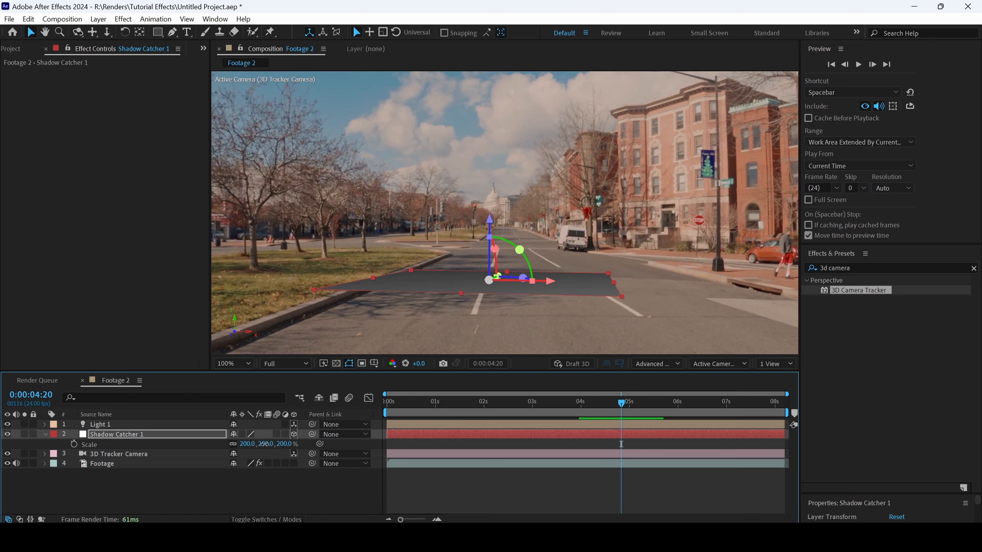
drag(277, 445, 533, 428)
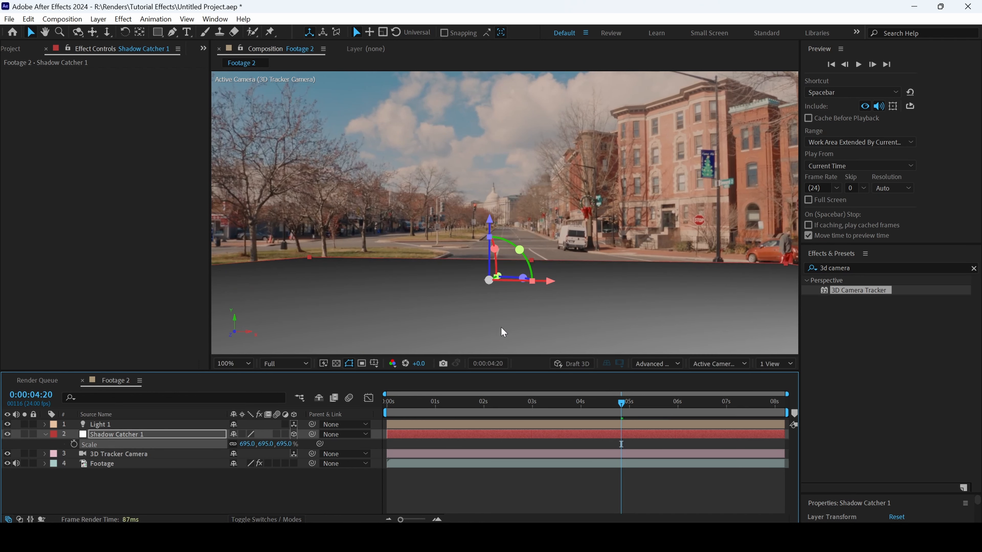
click(203, 48)
click(224, 62)
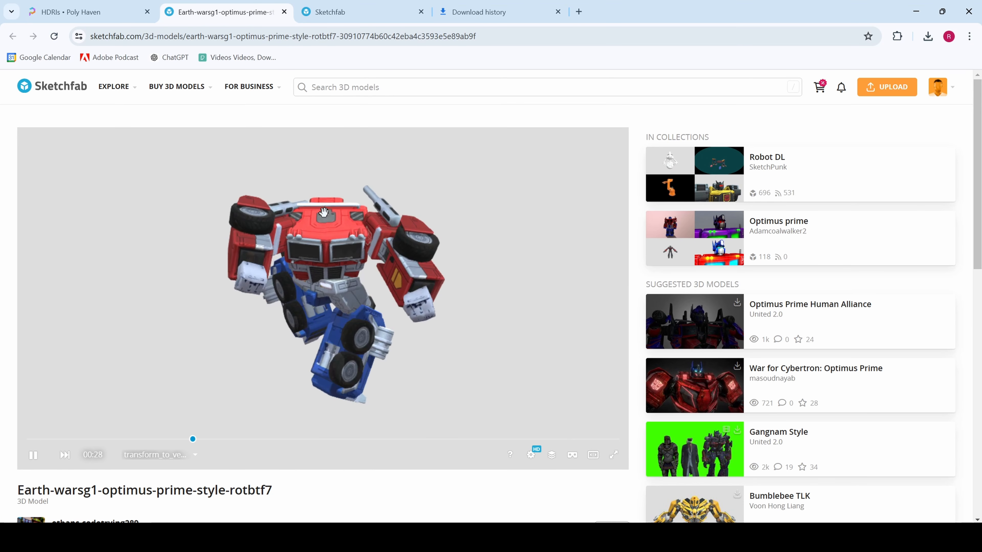
On Sketchfab, compare the Static Pose and Change form animations of the Bumblebee - Optimus Prime Transform Animation model and replay Change form
click(334, 20)
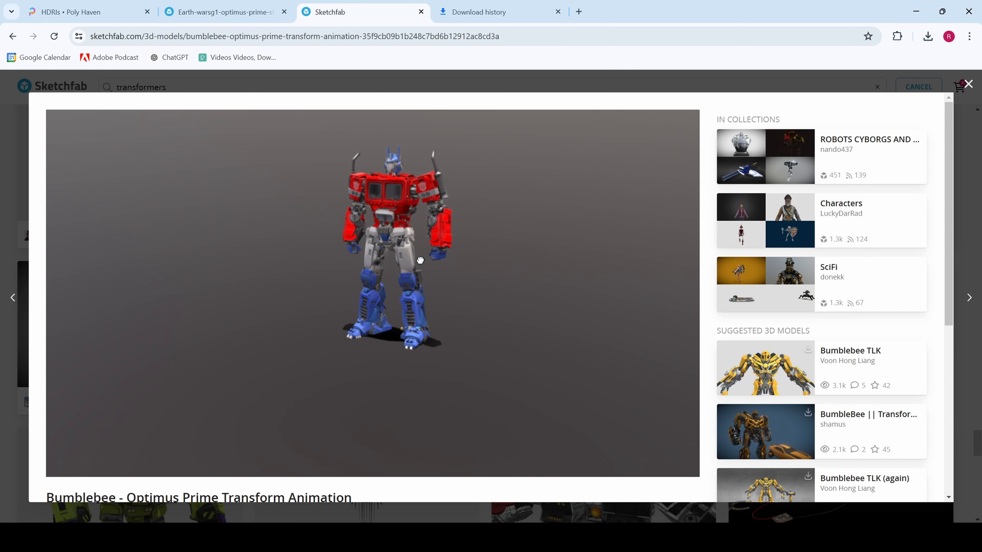
click(168, 463)
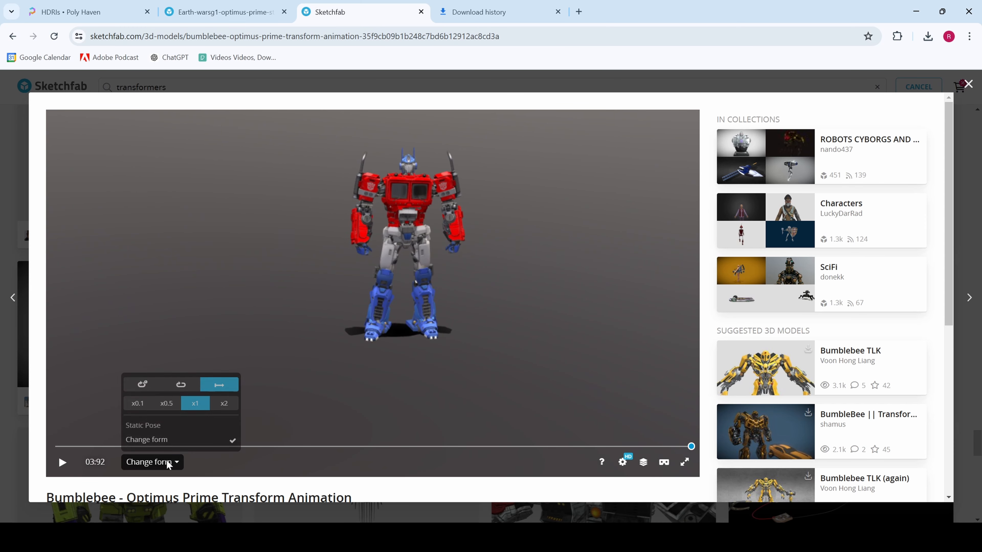
click(174, 425)
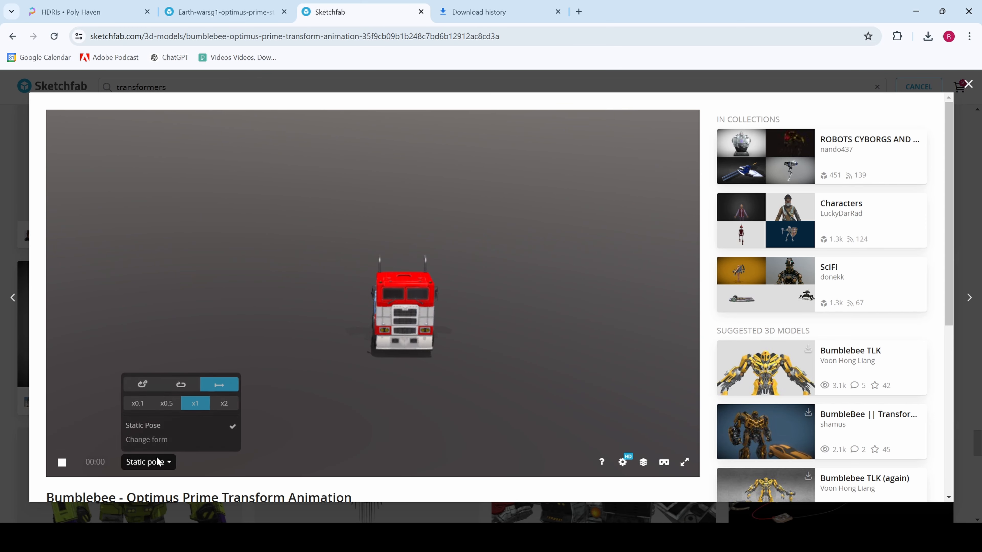
click(157, 461)
click(156, 461)
click(146, 440)
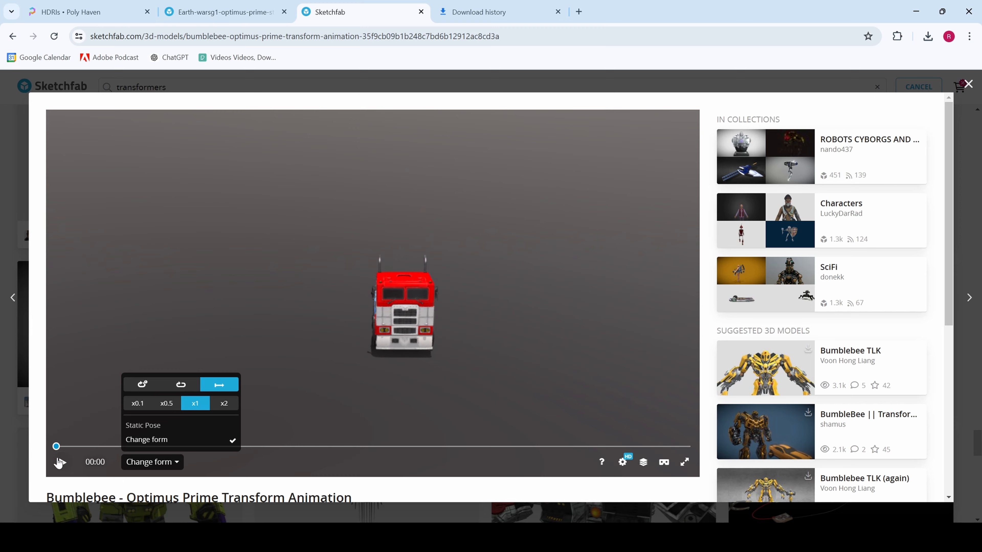
click(58, 462)
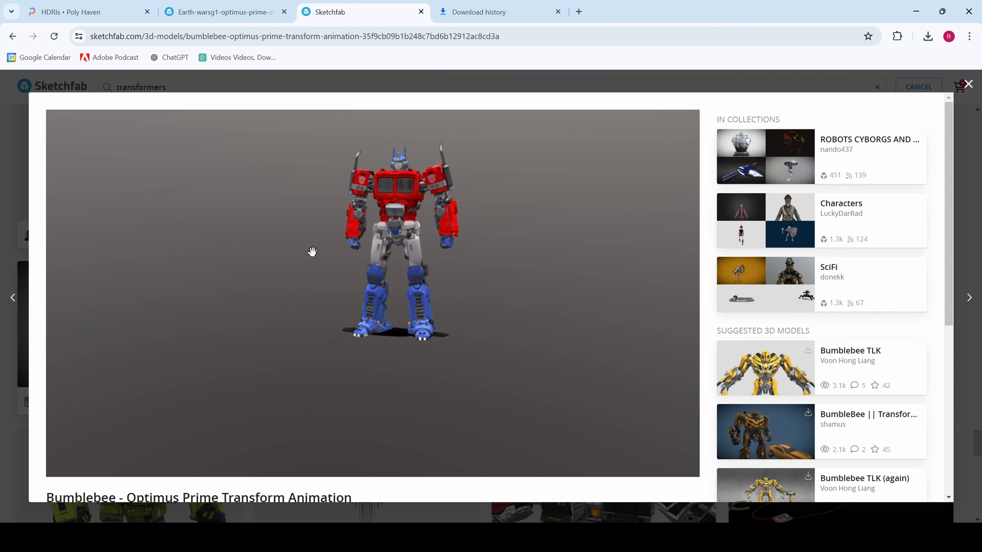
Examine the GLB download option of the Earth-warsg1-optimus-prime-style-rotbtf7 model
click(224, 12)
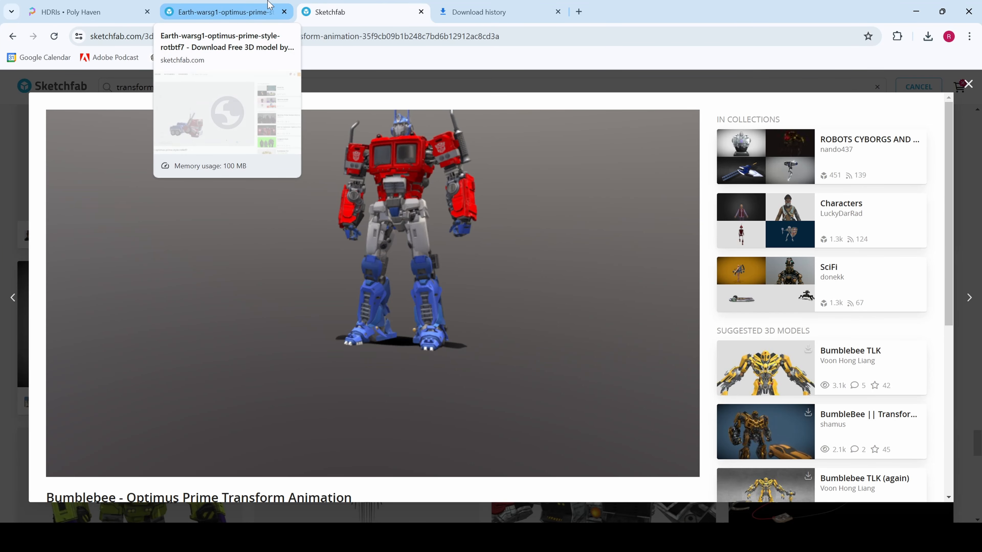
click(258, 5)
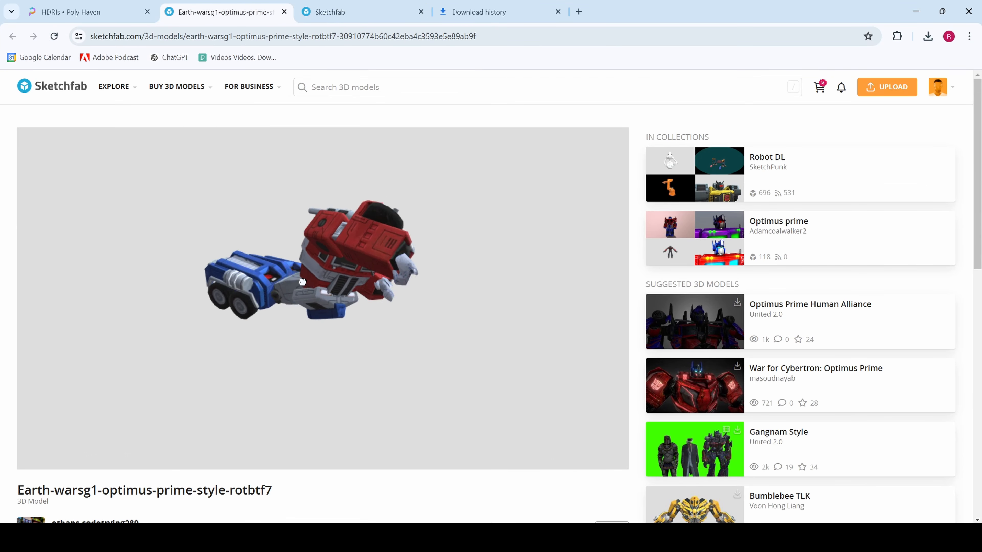
scroll(347, 502, down, 3)
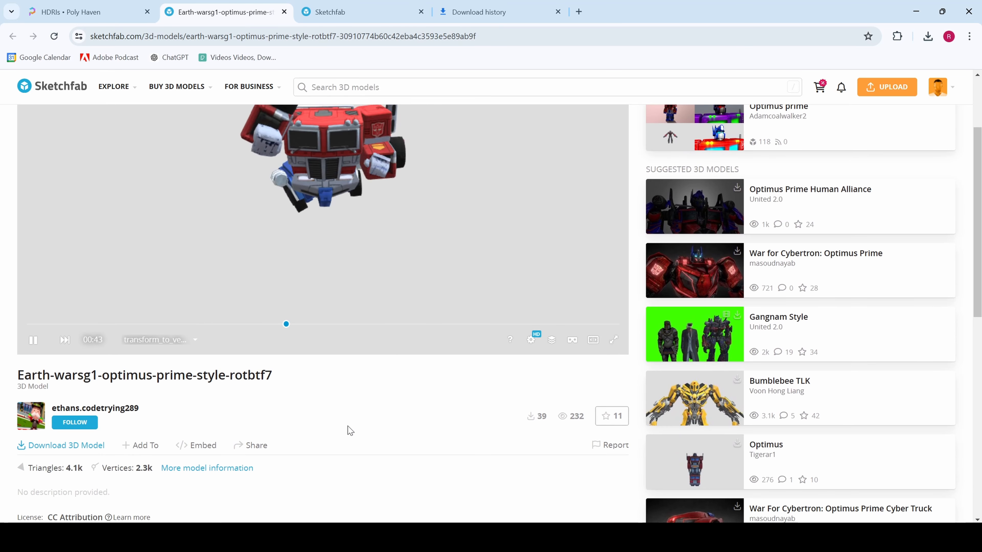
click(69, 447)
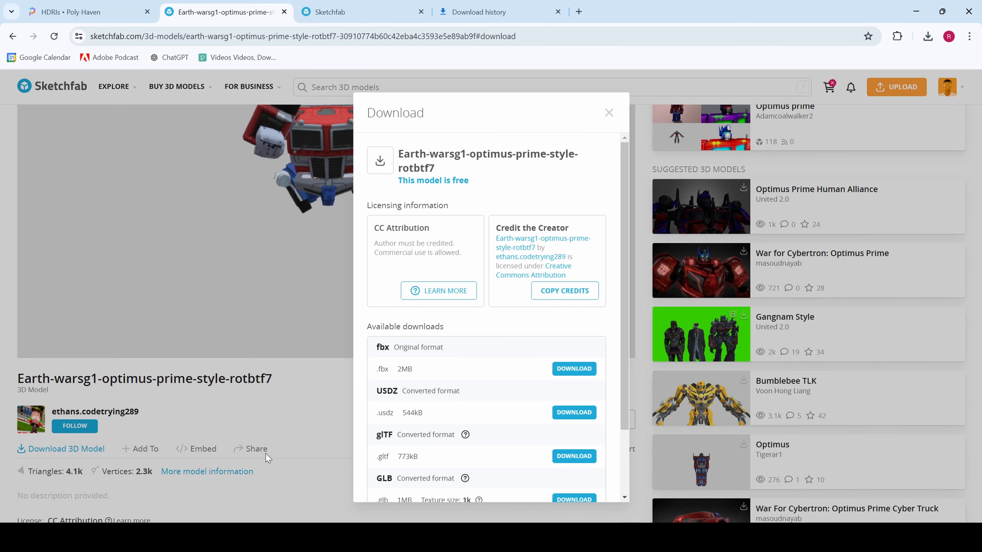
scroll(471, 429, down, 2)
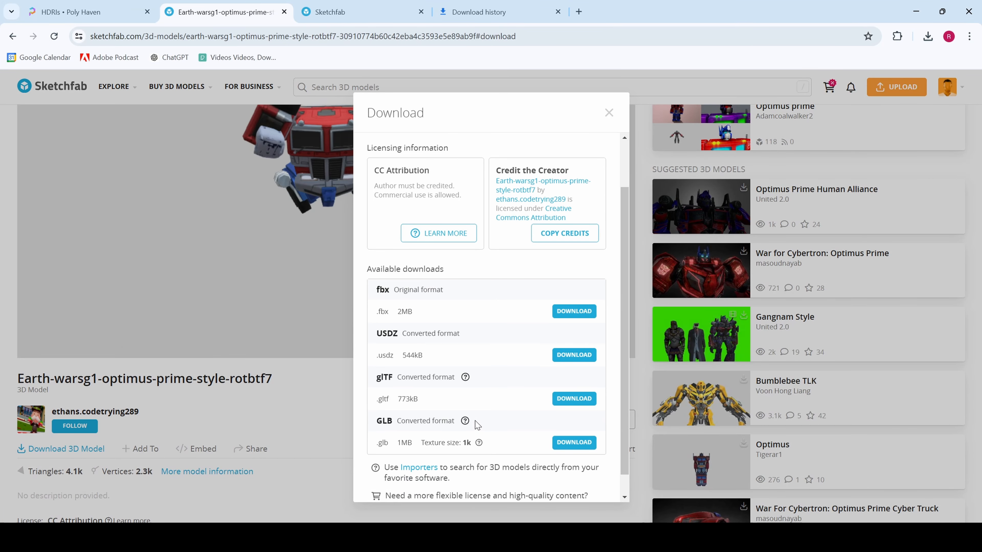
double_click(381, 422)
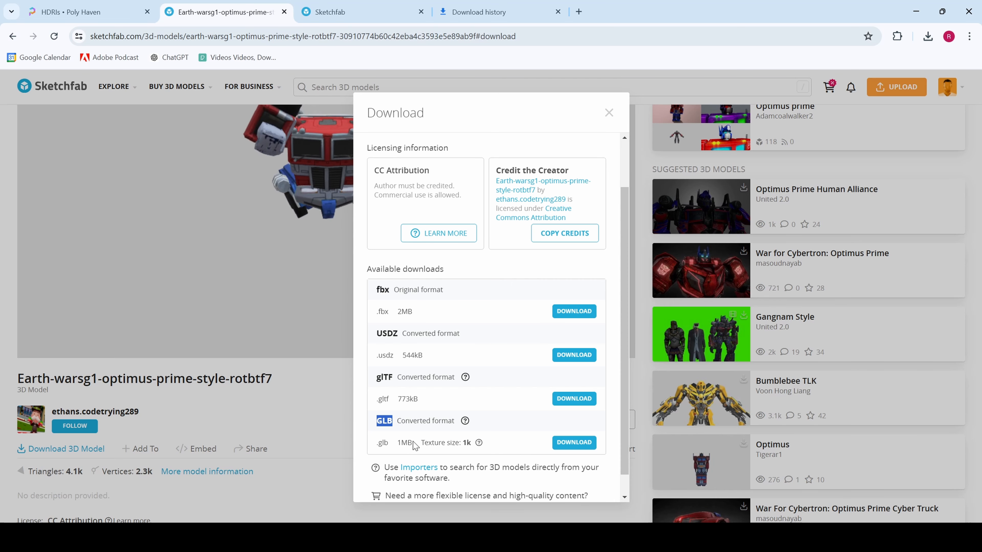
Examine the download formats of the Bumblebee - Optimus Prime Transform Animation model, close them and view the model from another angle
click(351, 11)
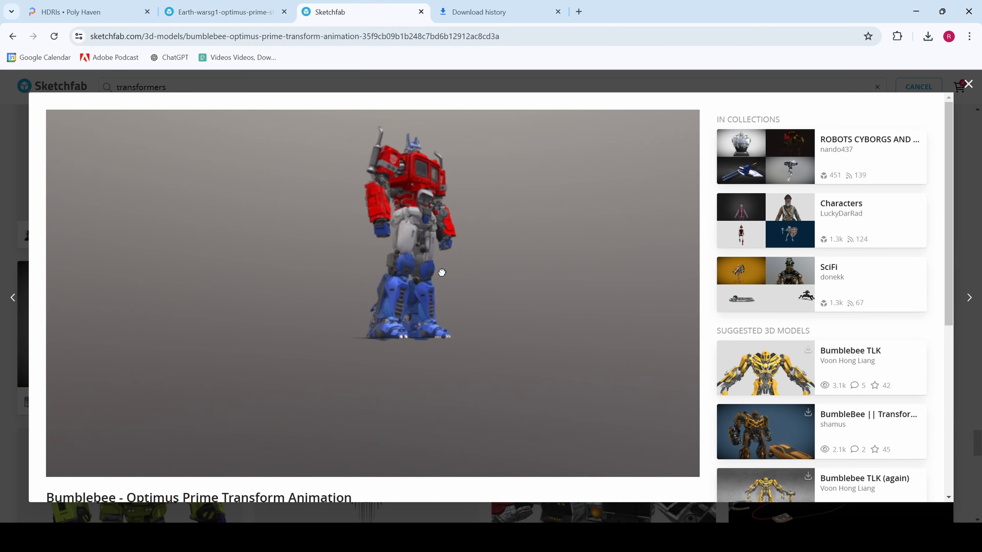
scroll(223, 467, down, 3)
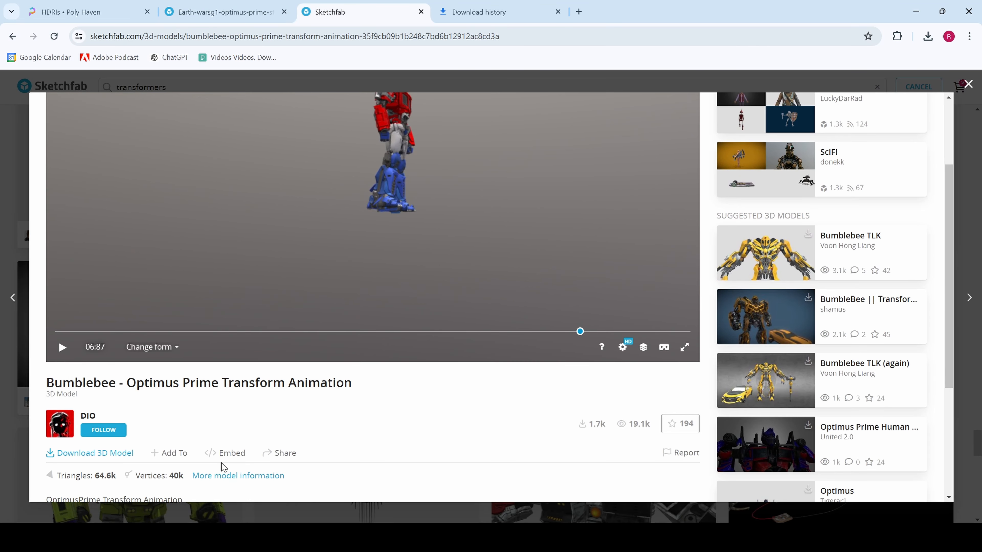
click(123, 454)
scroll(449, 401, down, 3)
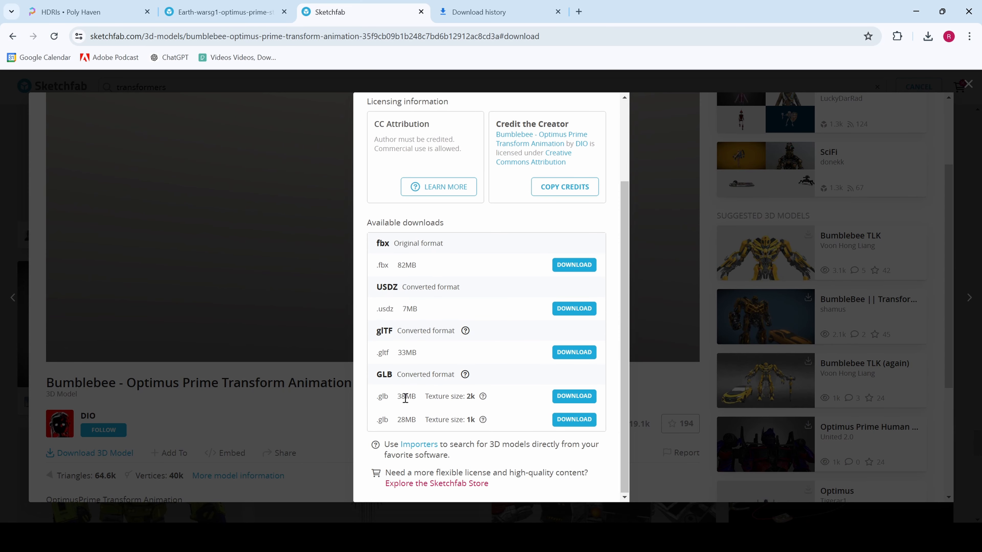
click(322, 439)
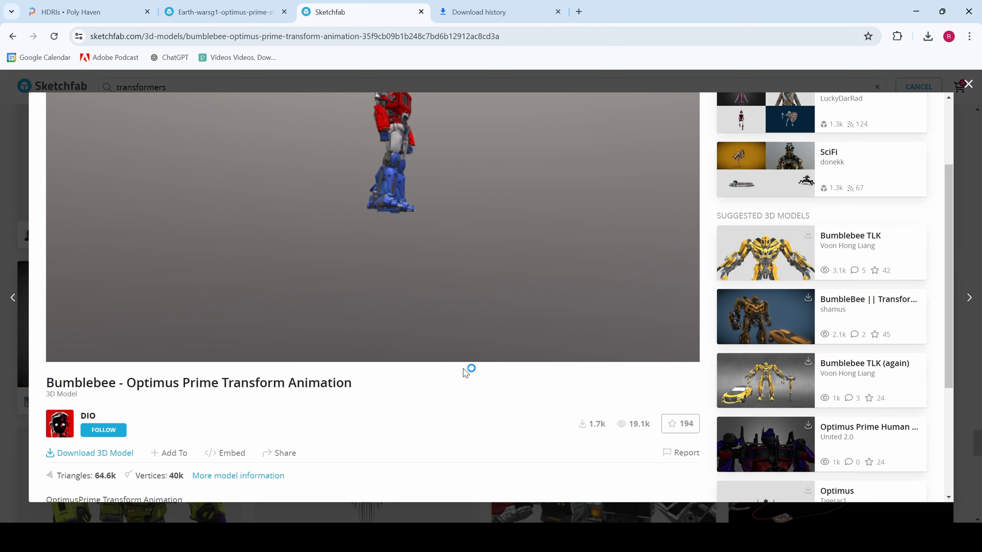
scroll(467, 369, up, 2)
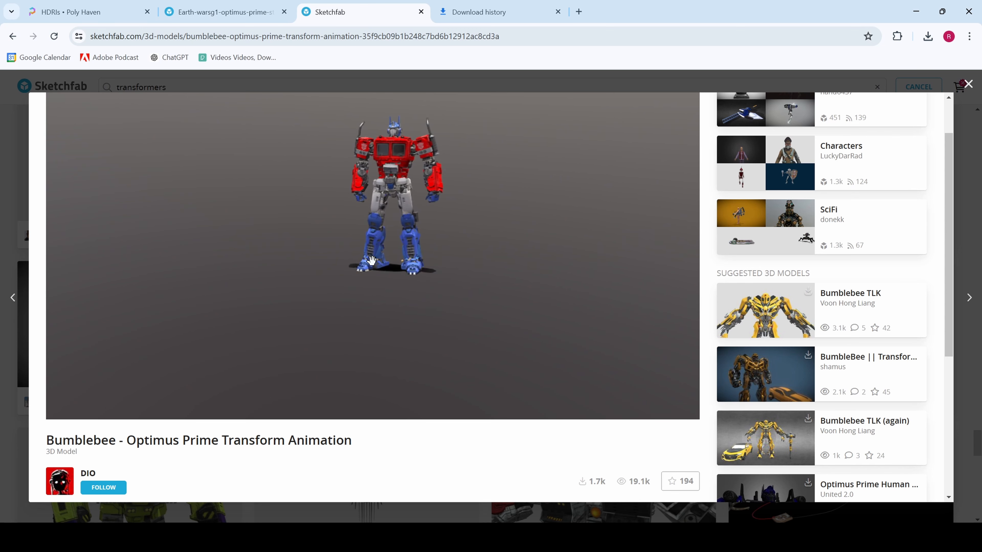
drag(371, 267, 390, 328)
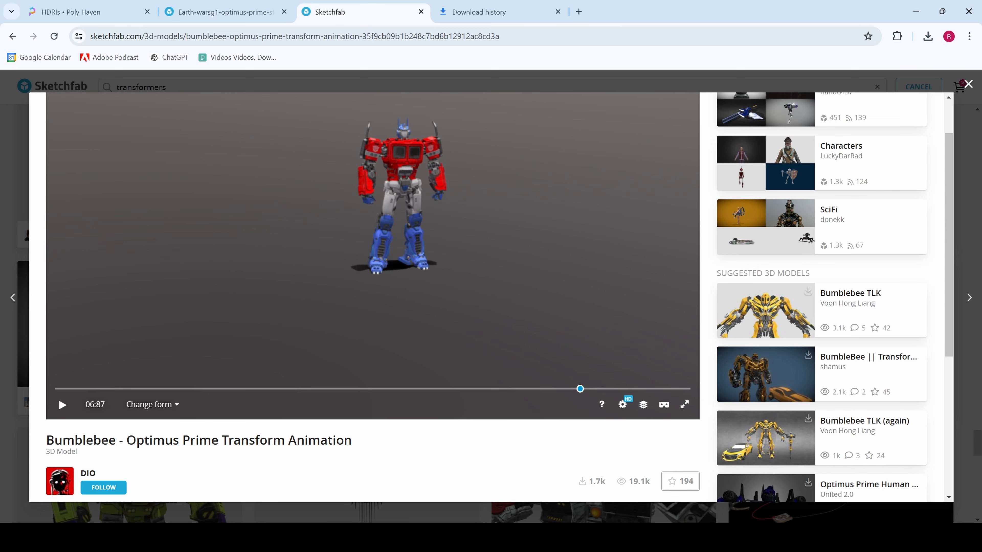
Switch to After Effects and add the earth-warsg1-optimus-prime-style-rotbtf7.glb model from its project folder to the Footage 2 composition
click(349, 536)
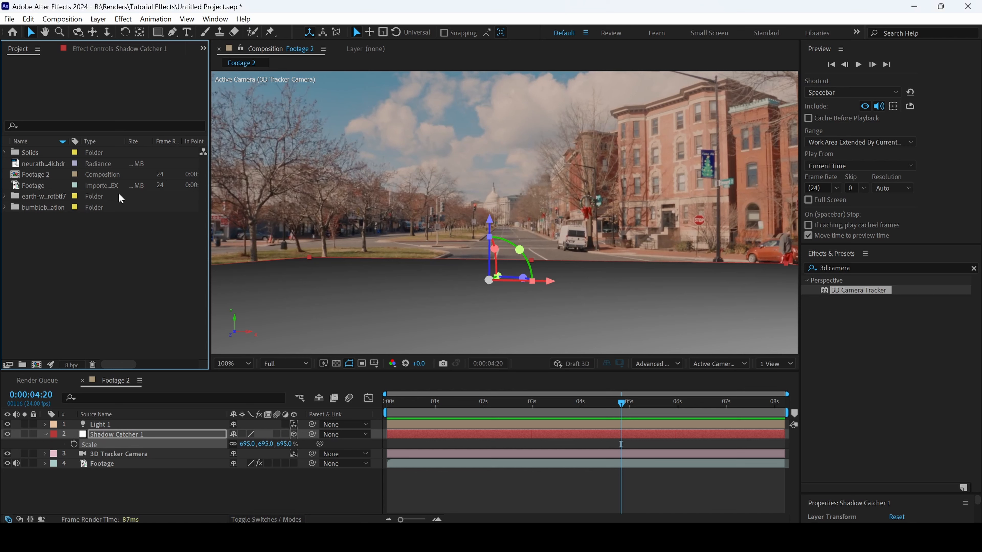
click(19, 197)
click(5, 197)
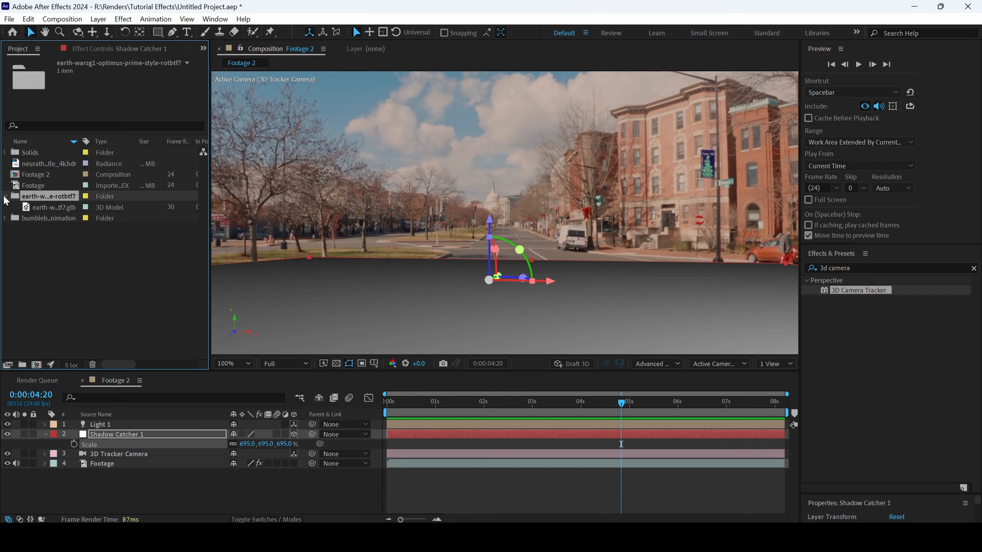
click(52, 211)
drag(54, 213, 493, 210)
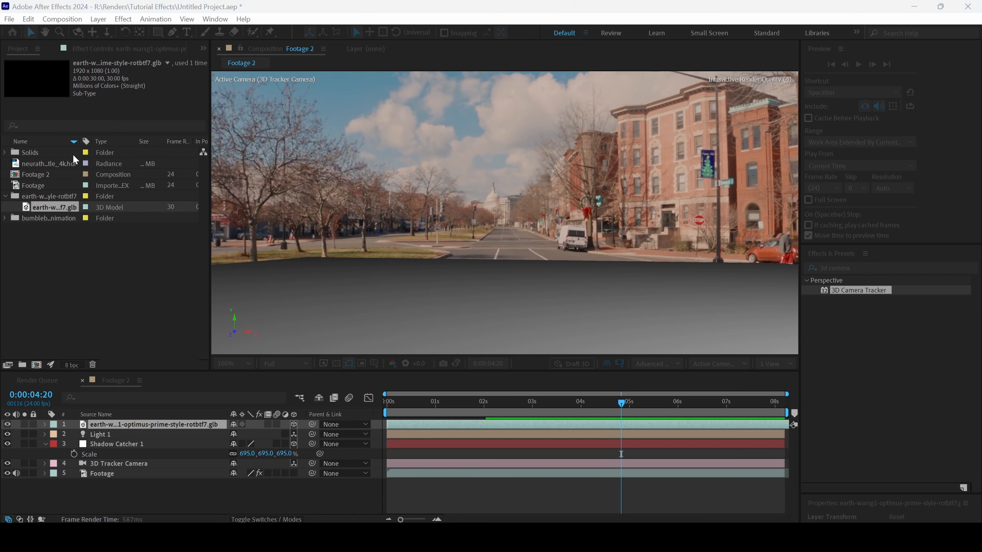
Accept the model settings with the object scaled to comp size and return to the first frame of the composition
drag(182, 252, 449, 202)
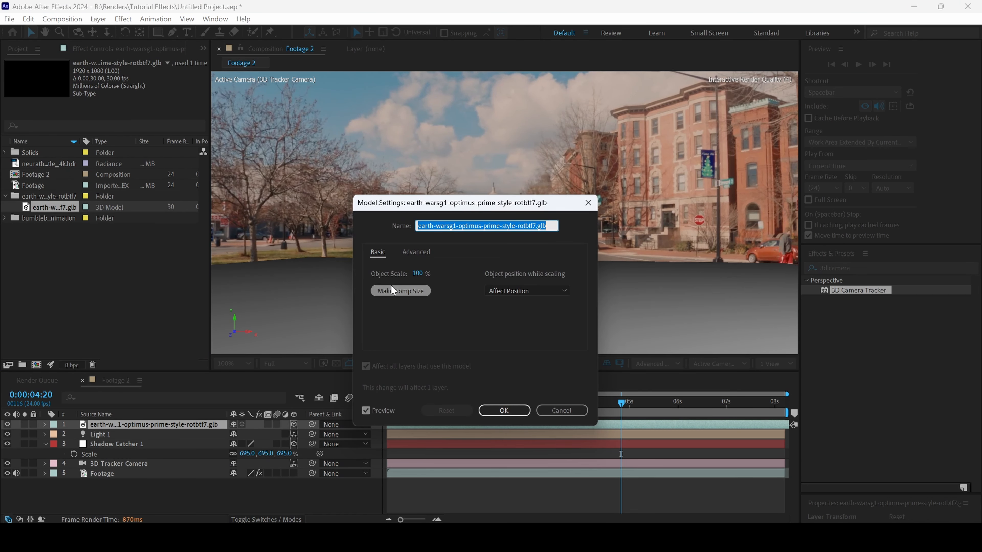
click(391, 292)
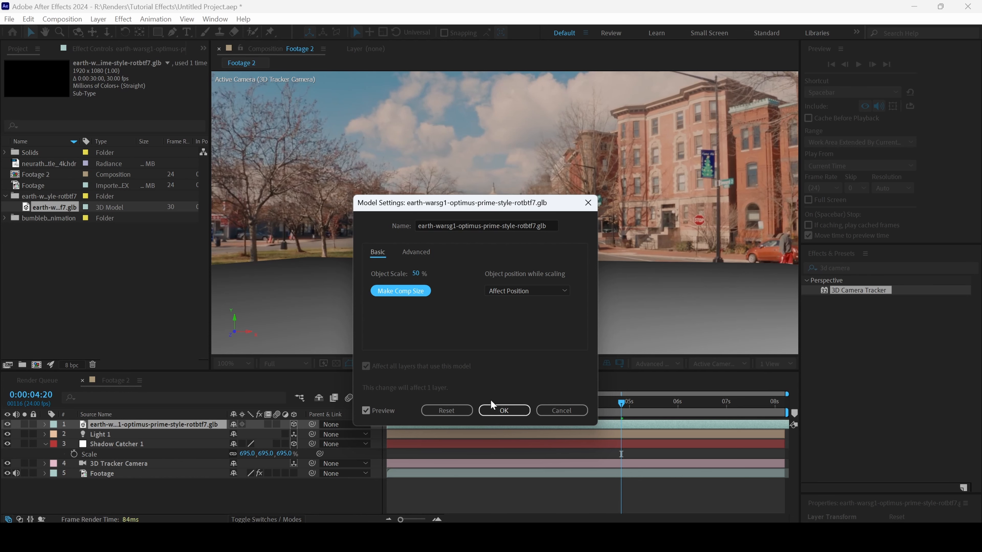
click(494, 410)
scroll(455, 242, down, 3)
drag(418, 404, 373, 396)
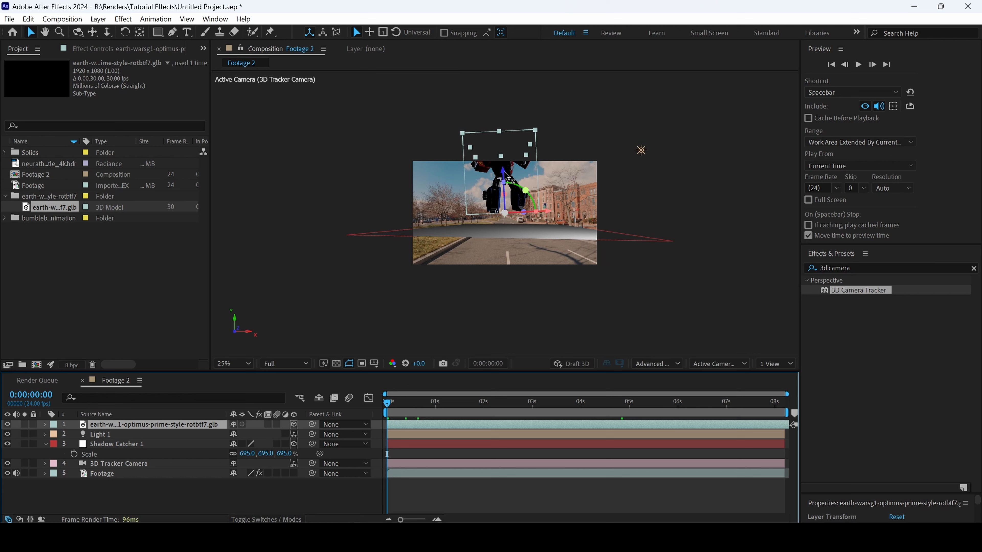
scroll(539, 253, up, 2)
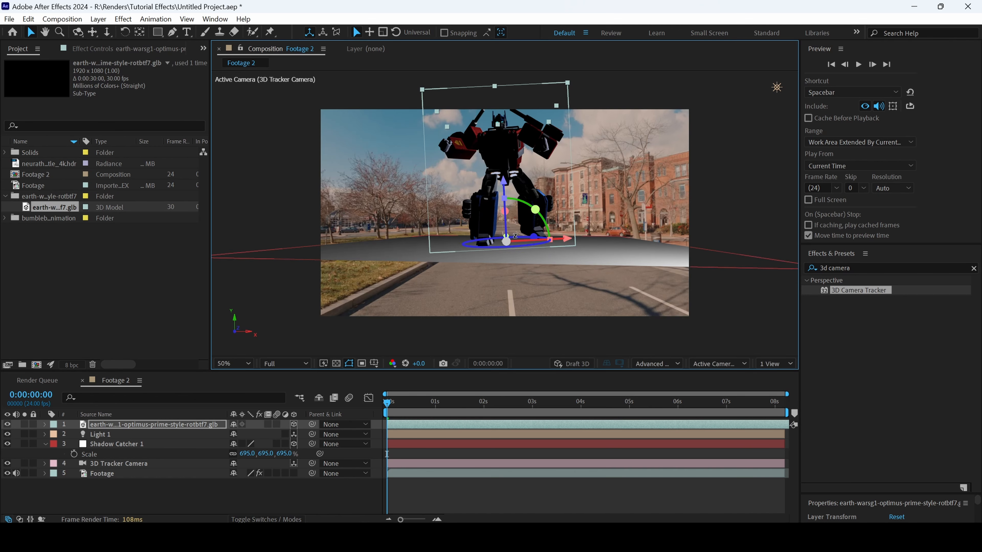
Copy the Shadow Catcher 1 layer's position and paste it onto the earth-warsg1 Optimus Prime model layer
click(616, 261)
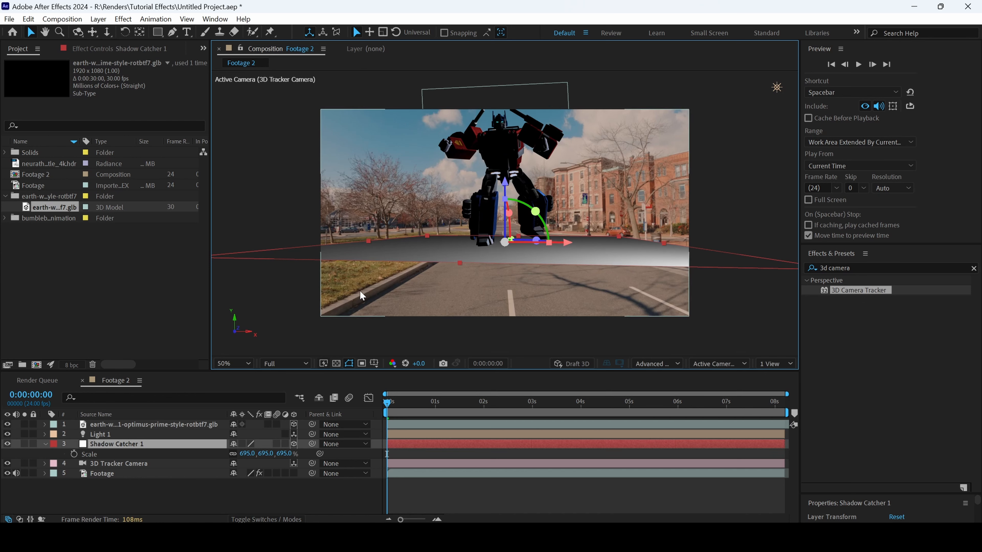
click(45, 444)
click(47, 445)
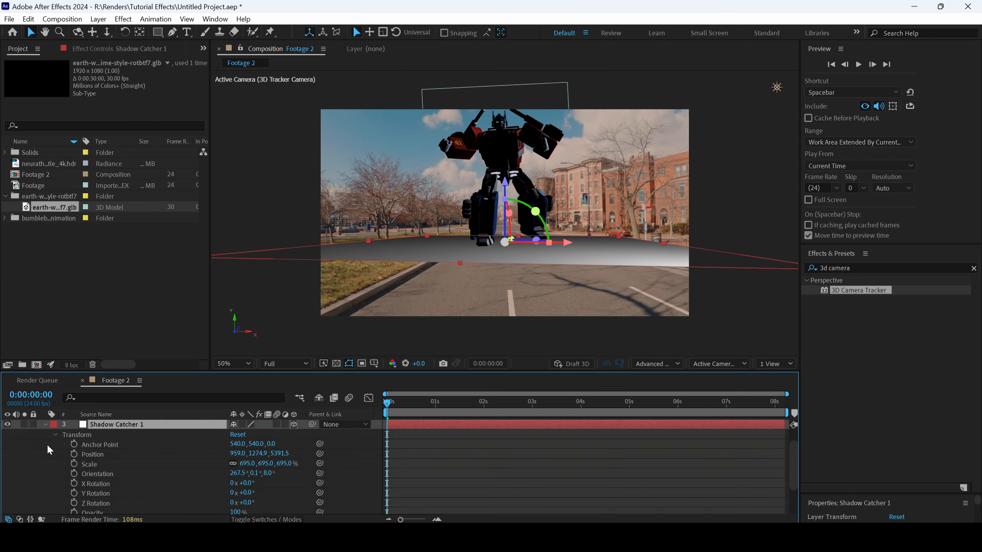
click(93, 456)
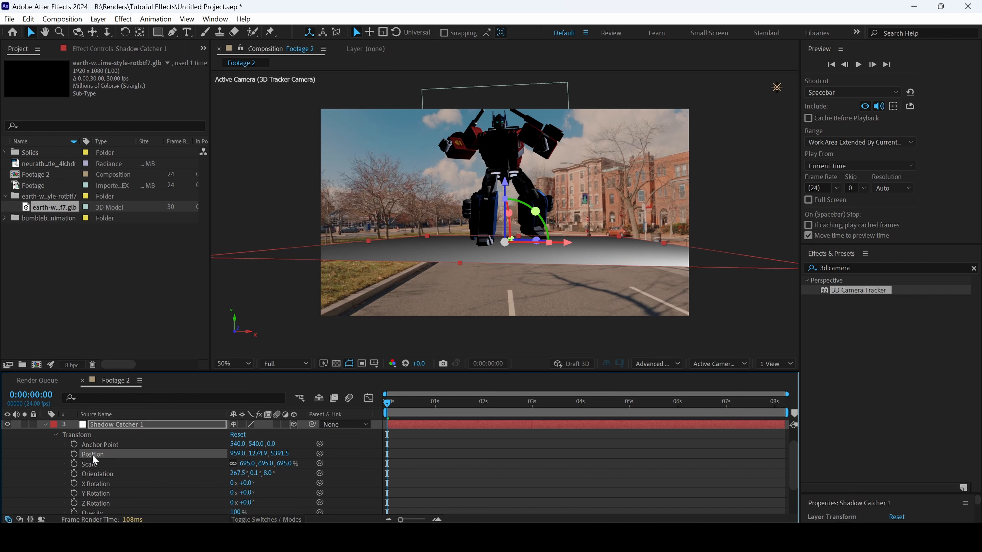
scroll(98, 457, up, 5)
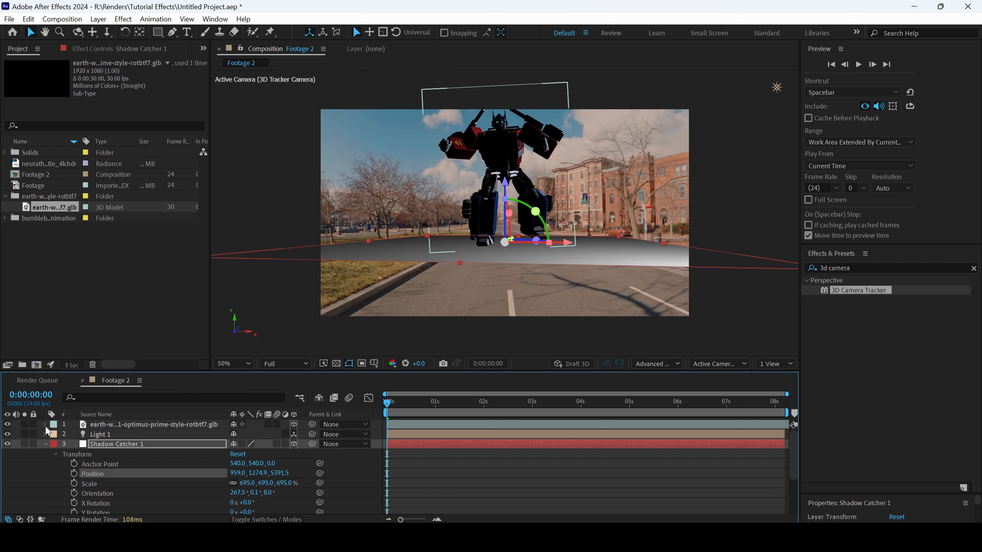
click(116, 424)
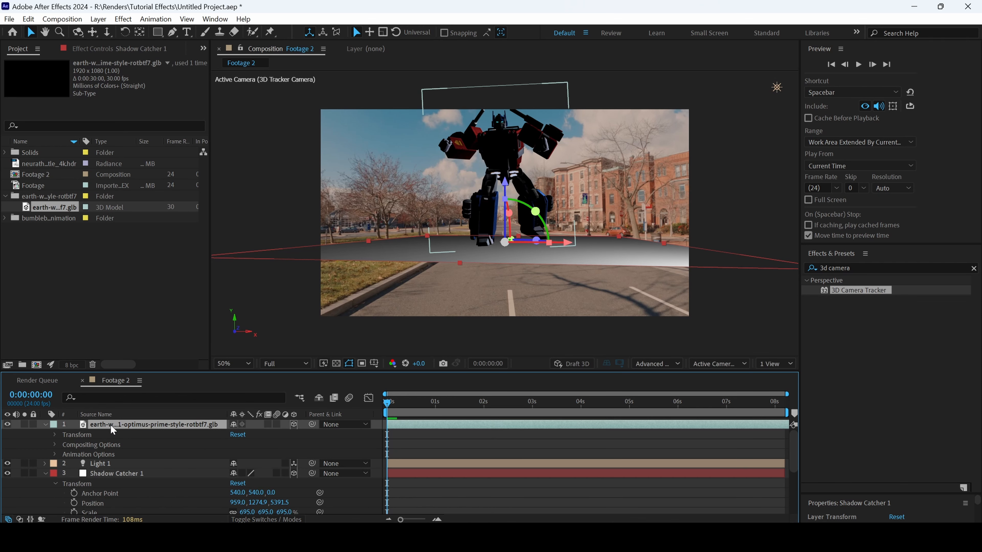
click(55, 435)
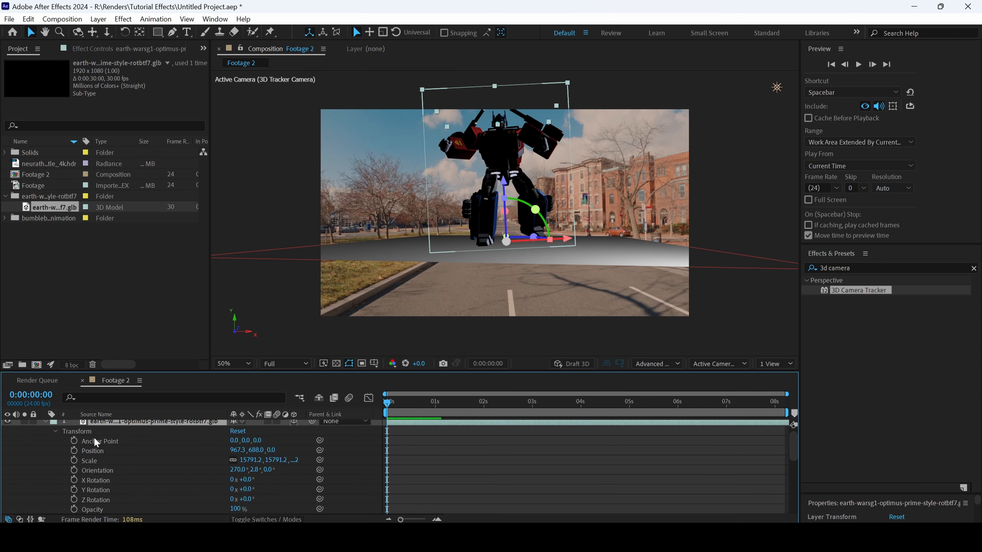
click(100, 457)
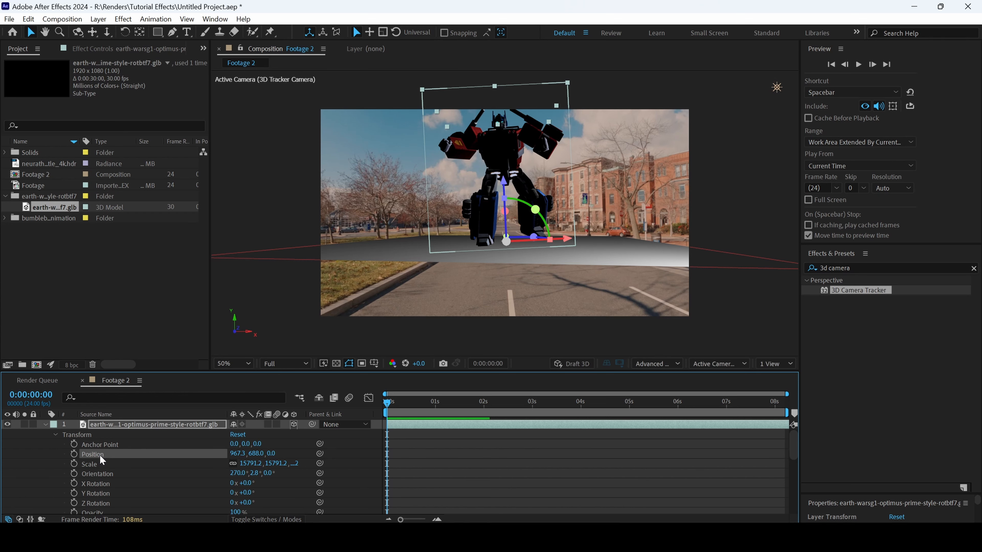
key(ctrl+v)
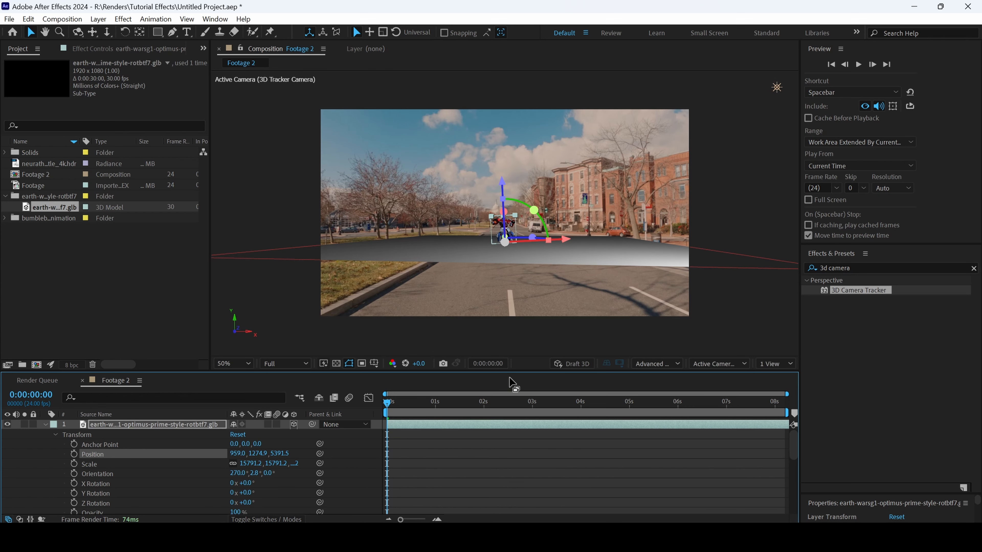
Set the earth-warsg1 model layer's scale to 30000% on all axes and preview the shot from the first frame
scroll(538, 279, up, 4)
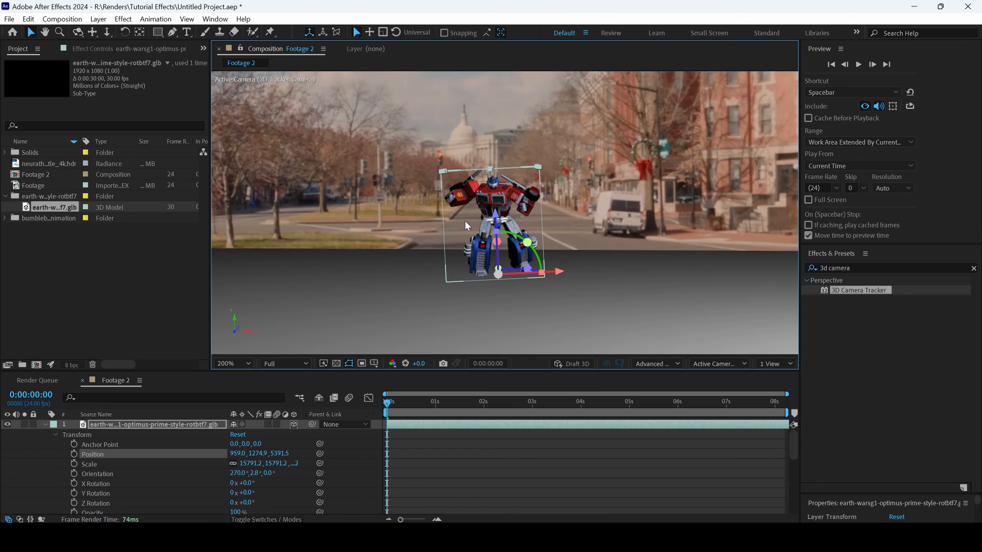
mouse_move(275, 464)
mouse_down()
mouse_move(978, 407)
mouse_move(270, 478)
mouse_up()
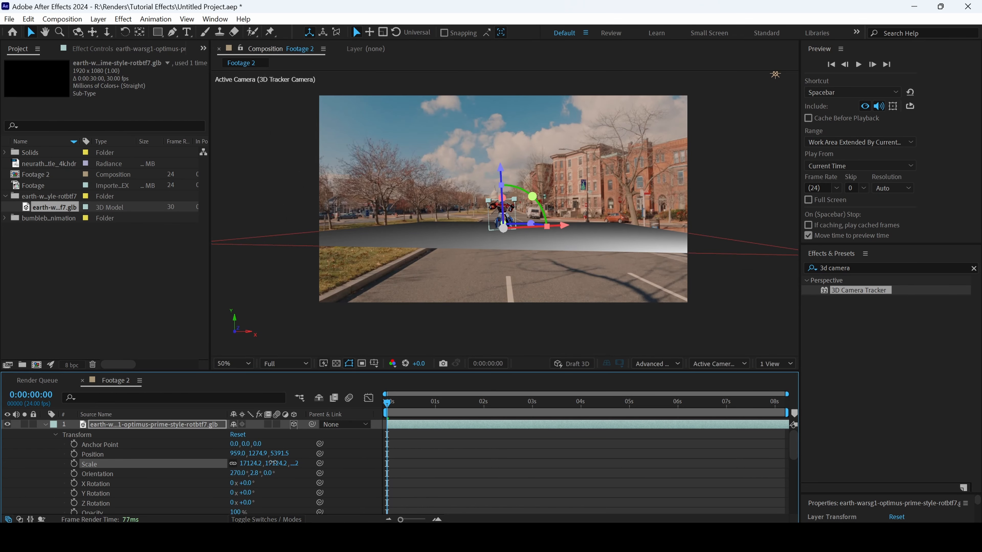
click(273, 463)
text(30000)
key(Return)
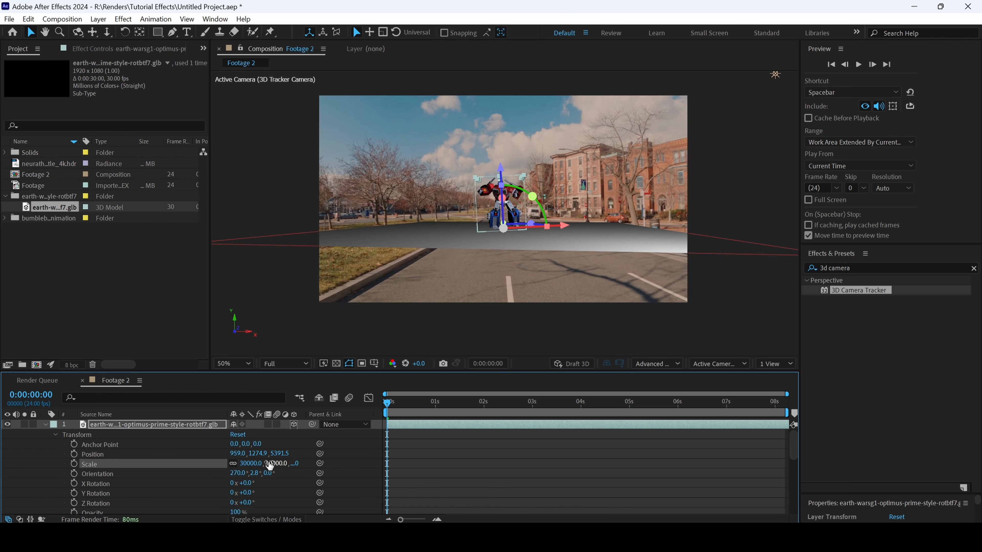
key(slash)
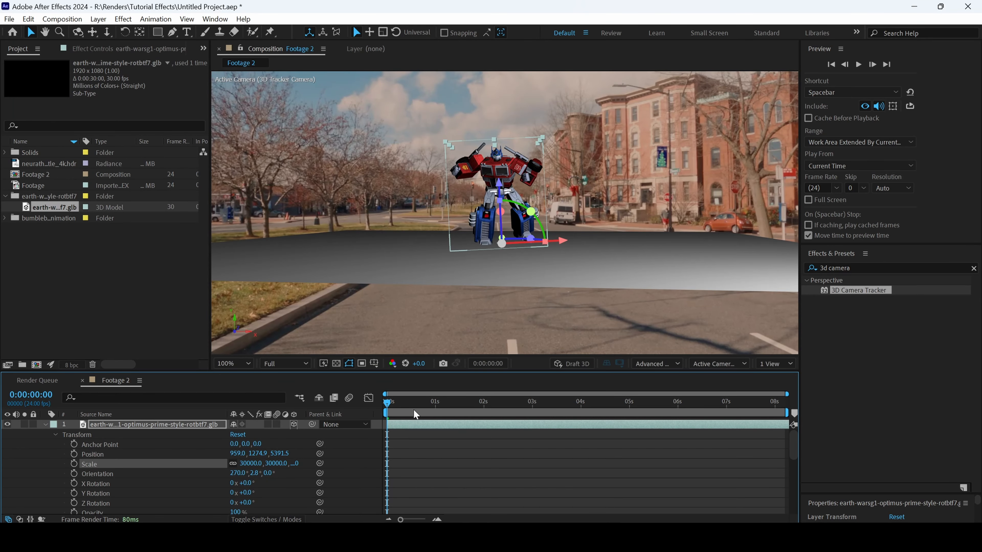
key(space)
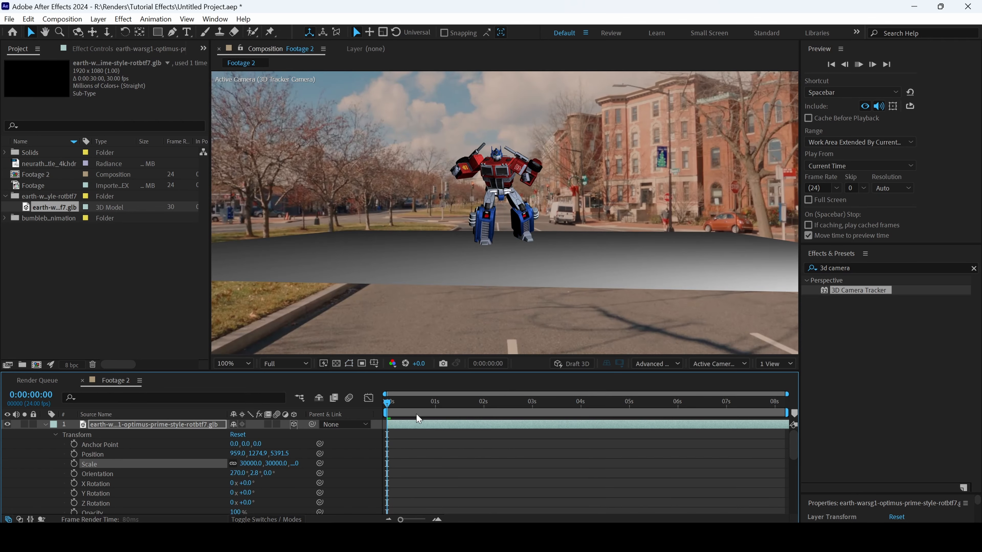
drag(417, 415, 369, 406)
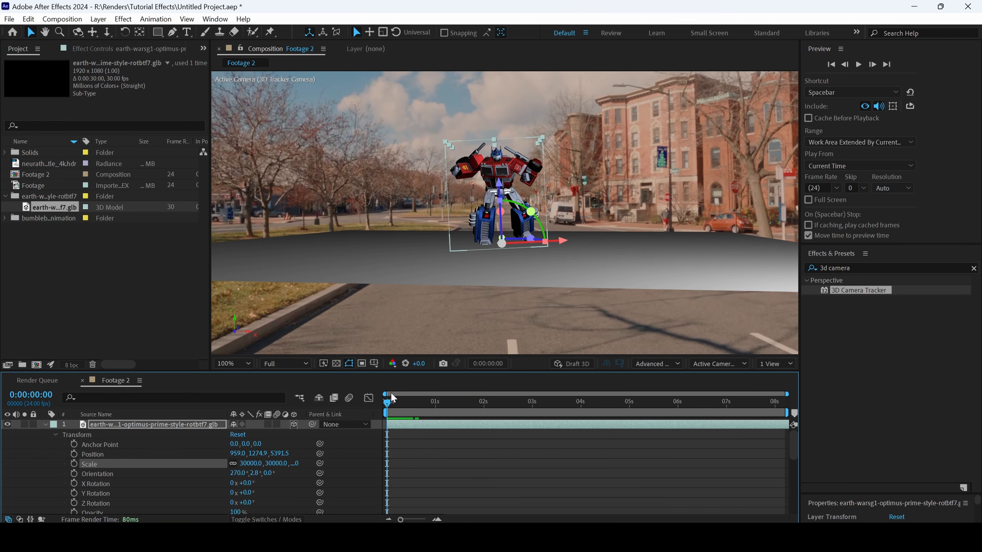
Collapse the model layer's properties and change Light 1 from a point light to an Environment light
click(47, 424)
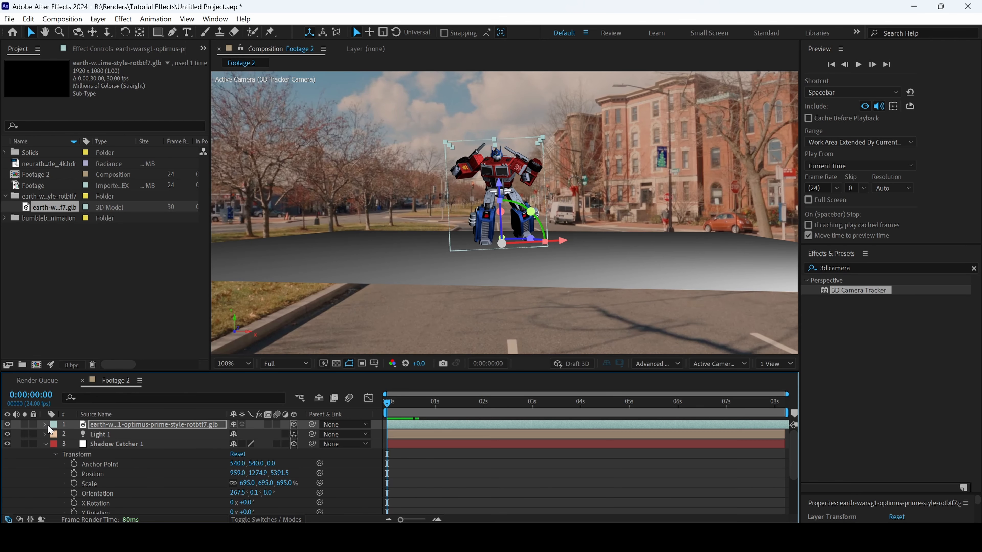
click(120, 438)
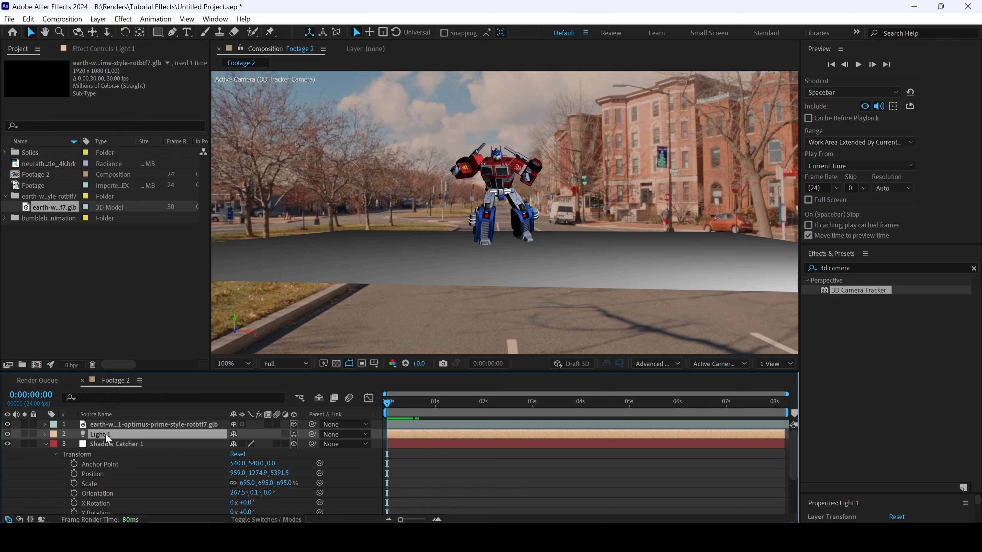
double_click(108, 439)
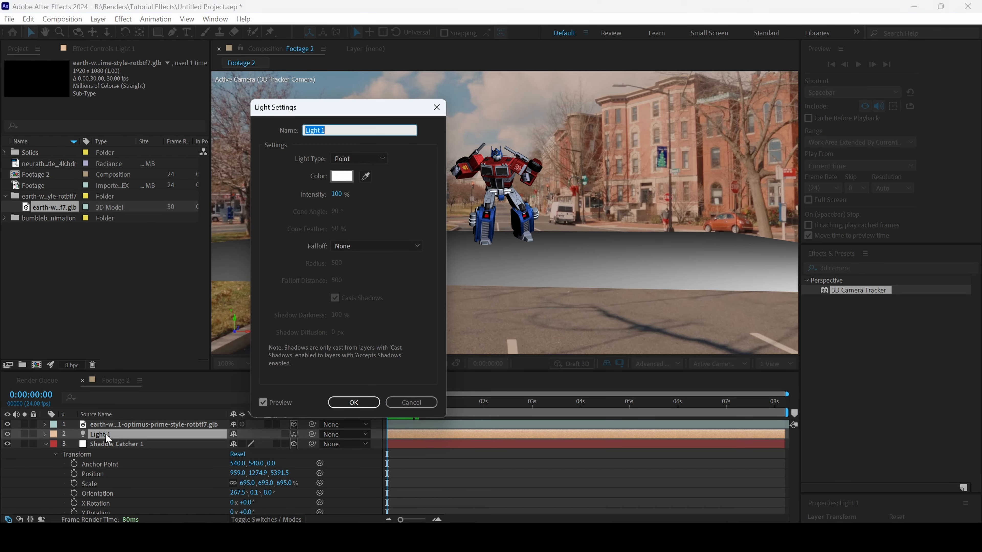
click(370, 159)
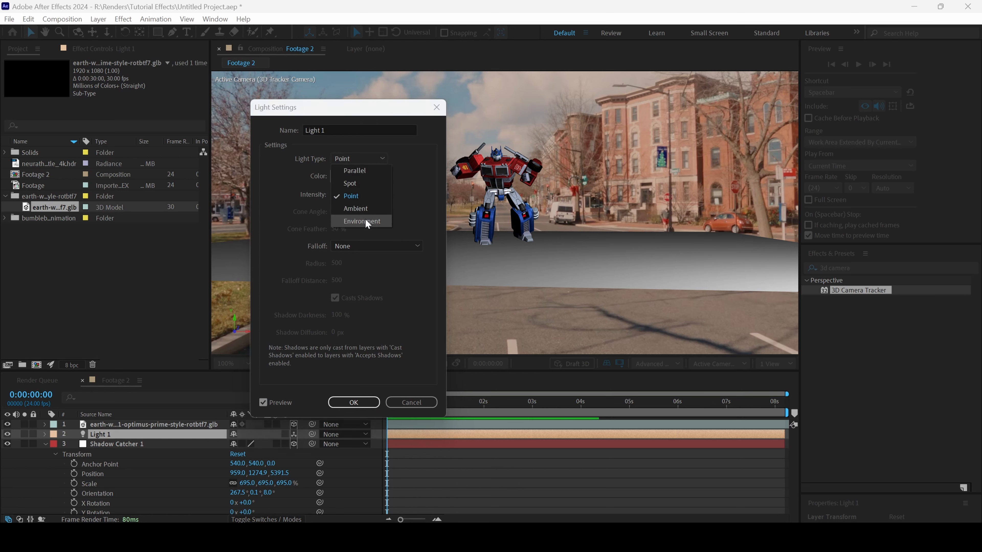
click(365, 219)
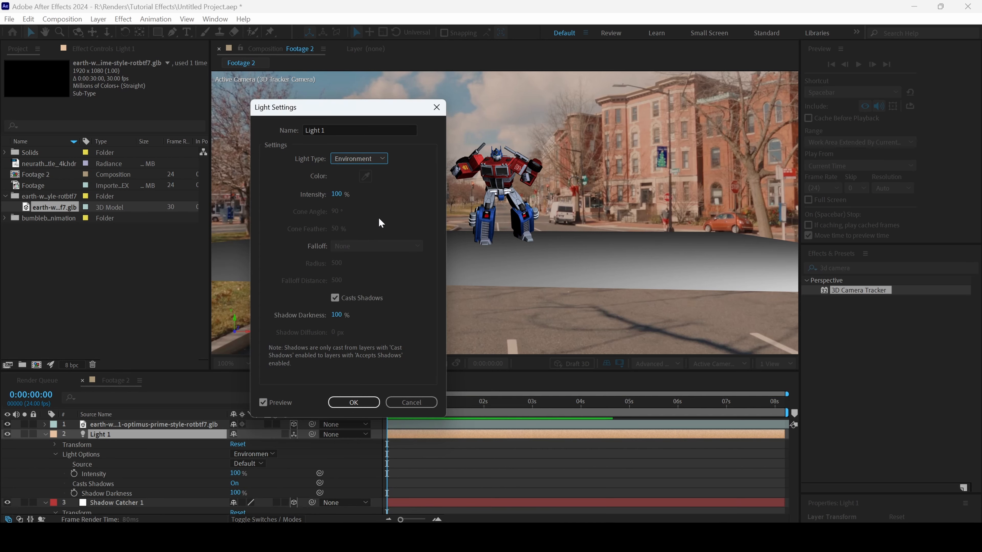
click(353, 402)
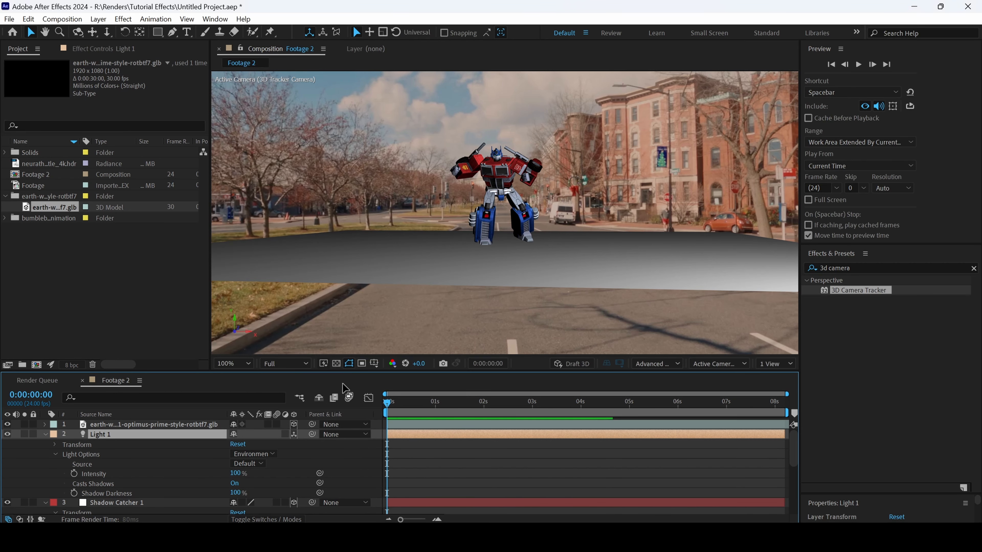
Switch to the browser and look through Poly Haven's HDRIs for an outdoor environment suited to the street footage
click(201, 486)
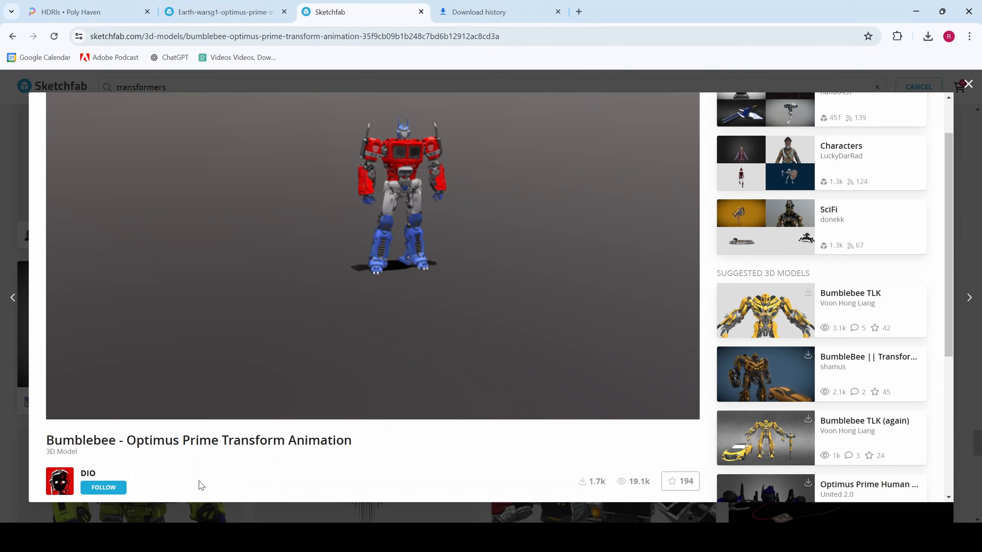
click(88, 12)
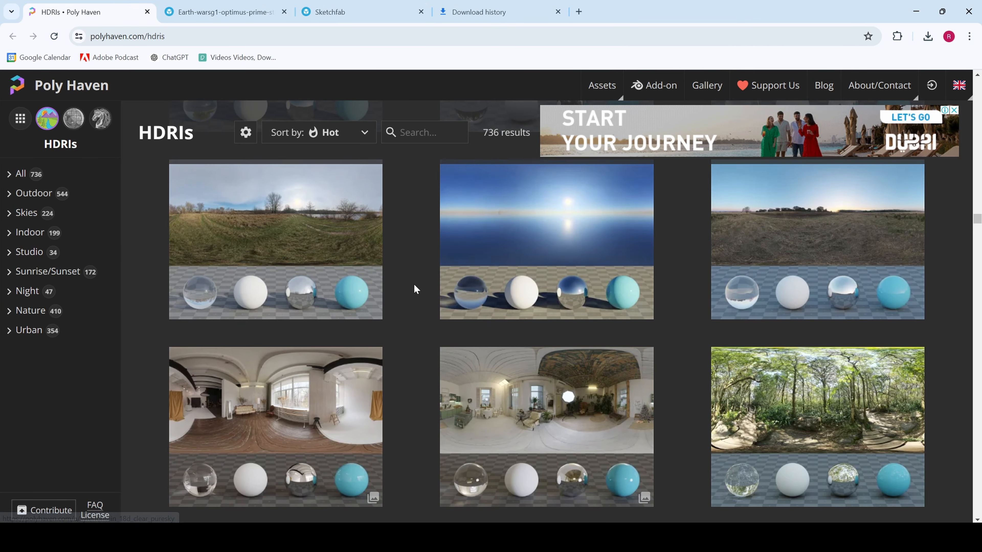
scroll(414, 285, down, 4)
scroll(414, 285, up, 4)
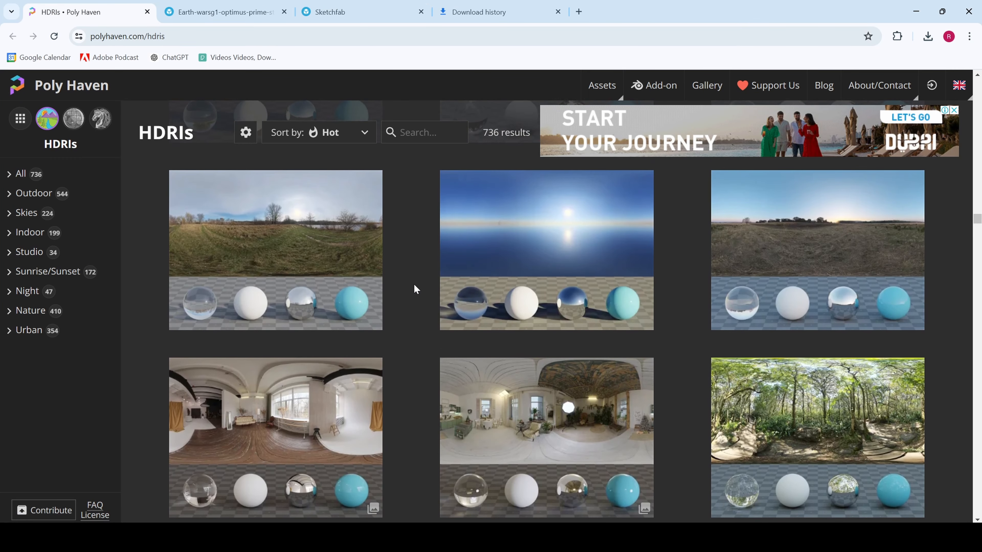
scroll(414, 289, up, 5)
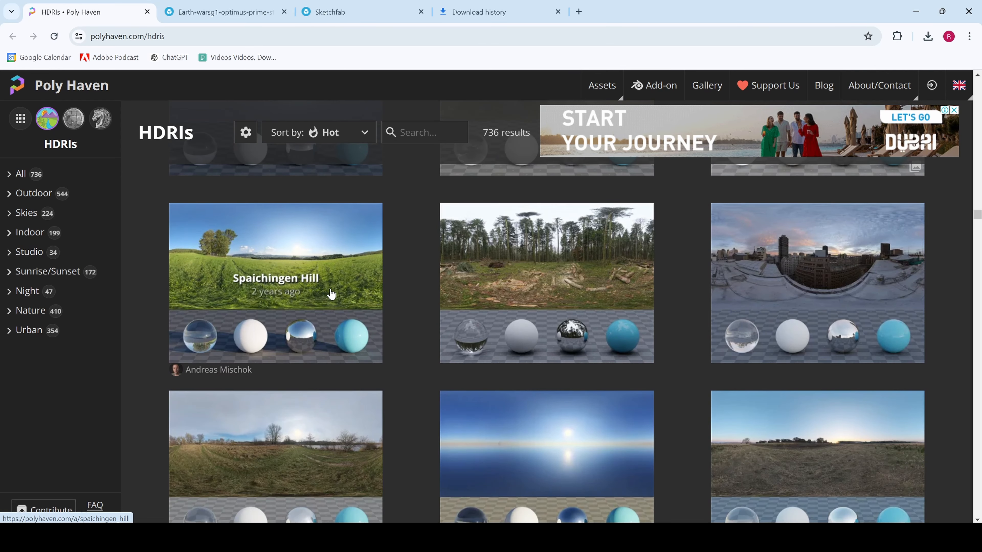
scroll(331, 294, up, 4)
scroll(422, 338, down, 7)
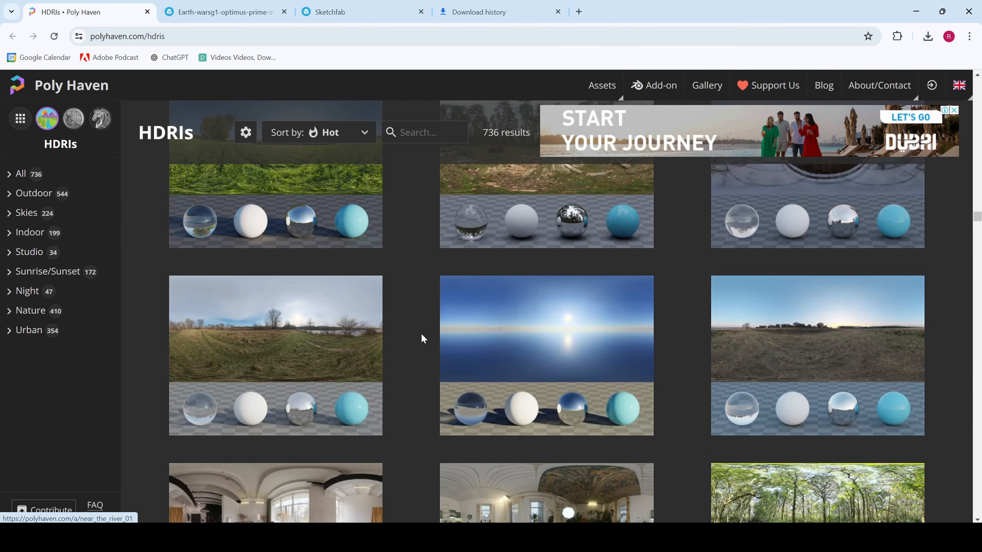
scroll(398, 342, up, 3)
scroll(399, 345, down, 8)
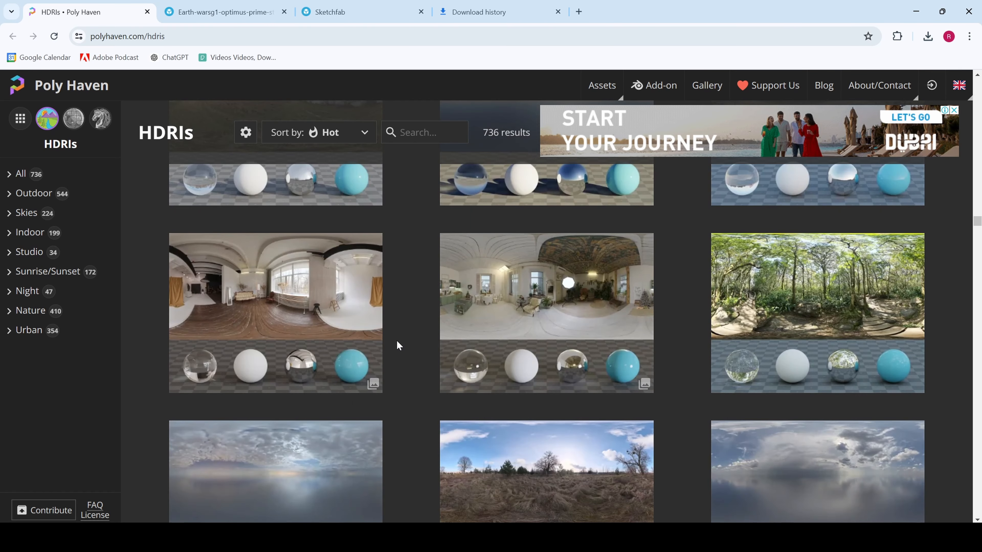
scroll(401, 346, down, 7)
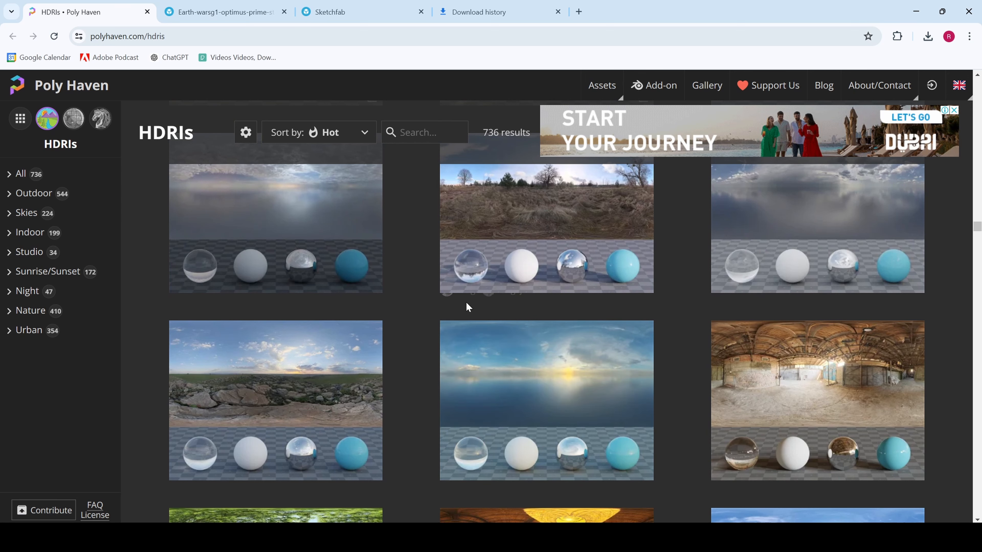
scroll(414, 325, up, 3)
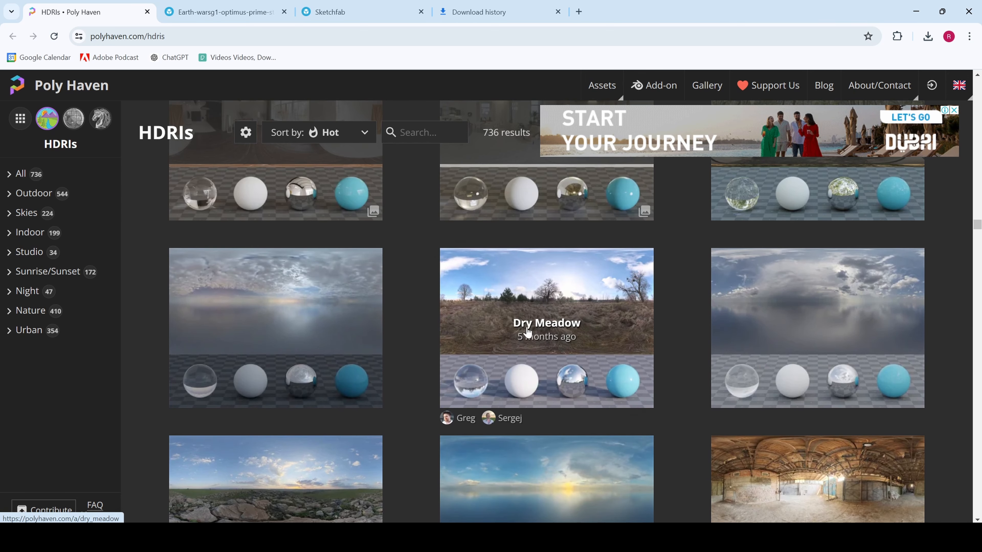
Return to After Effects, add neurathen_rock_castle_4k.hdr to the Footage 2 composition and fit it to the composition width
scroll(528, 332, down, 5)
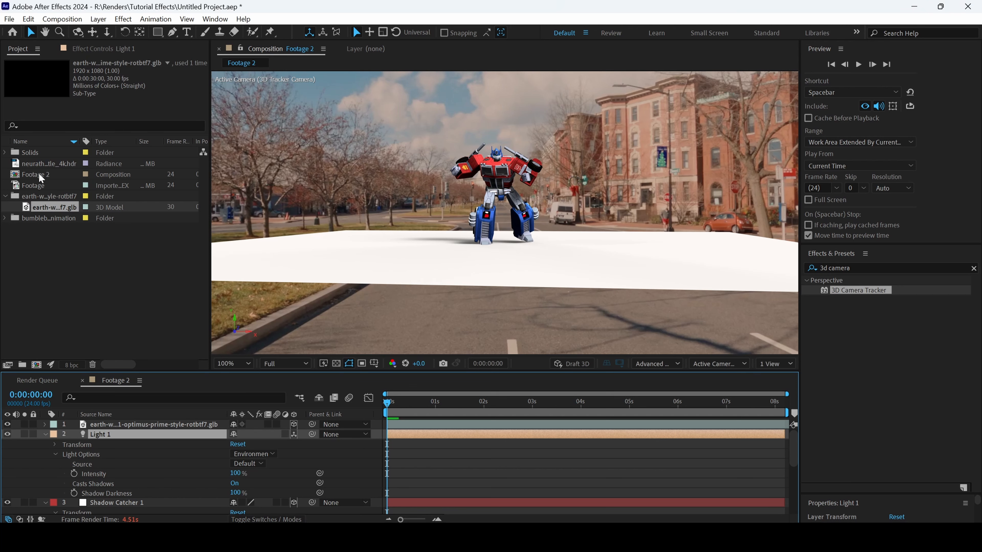
drag(38, 163, 499, 182)
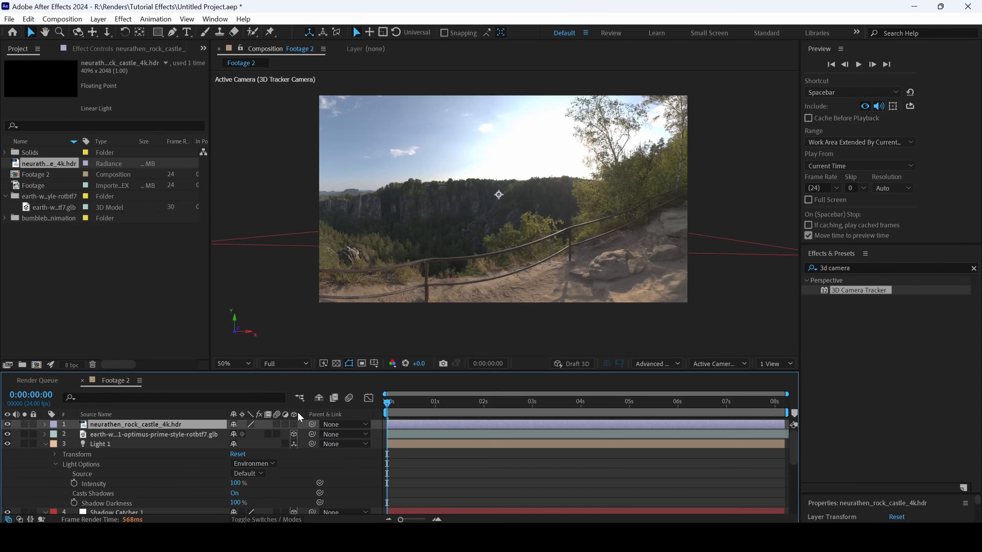
key(s)
key(ctrl+alt+shift+h)
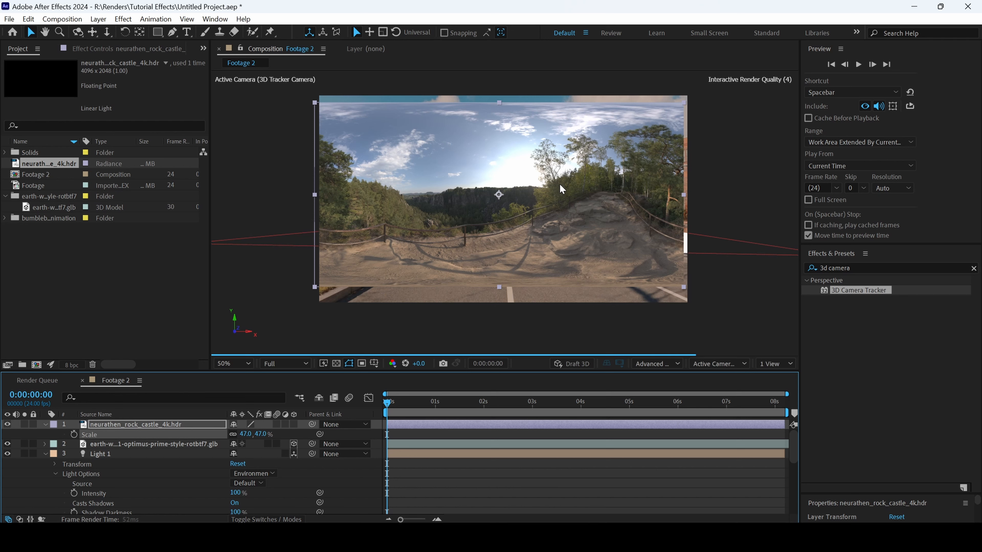
Set Light 1's environment source to neurathen_rock_castle_4k.hdr and inspect the lighting on the robot
click(100, 453)
click(73, 471)
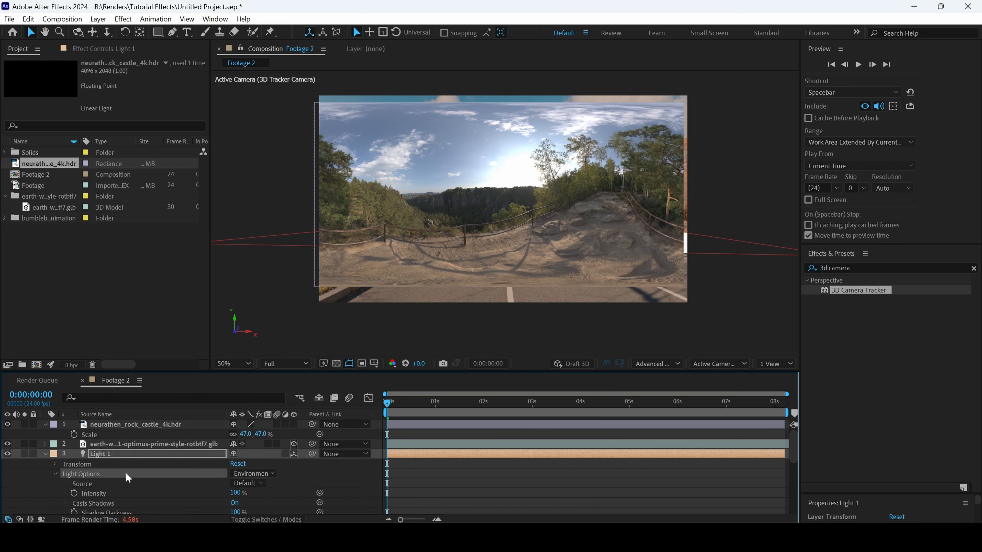
scroll(139, 472, down, 1)
click(100, 456)
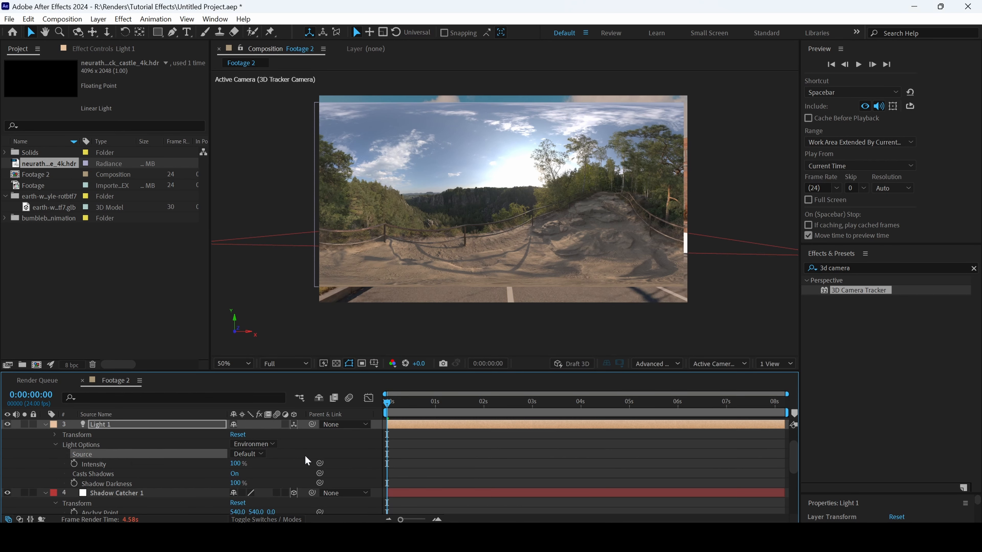
click(260, 454)
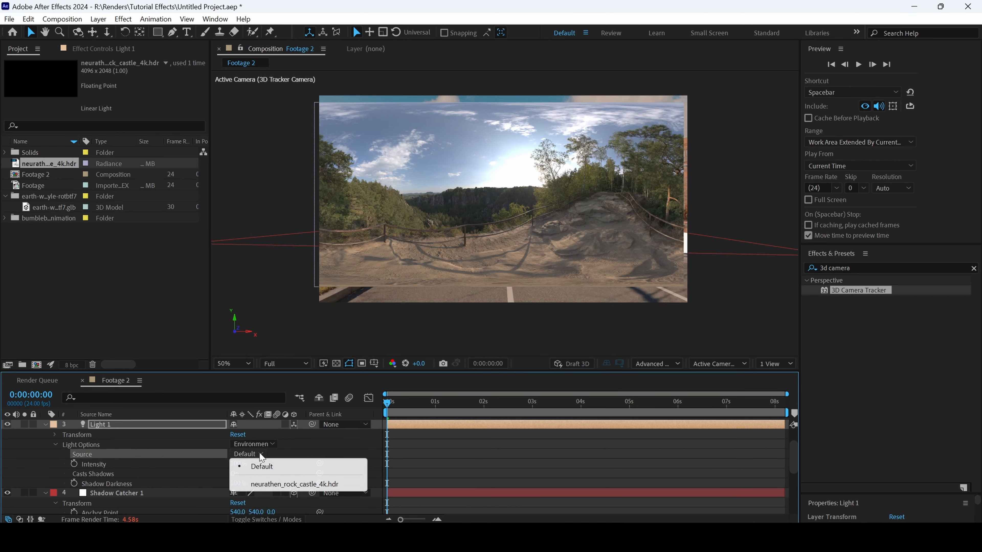
click(280, 484)
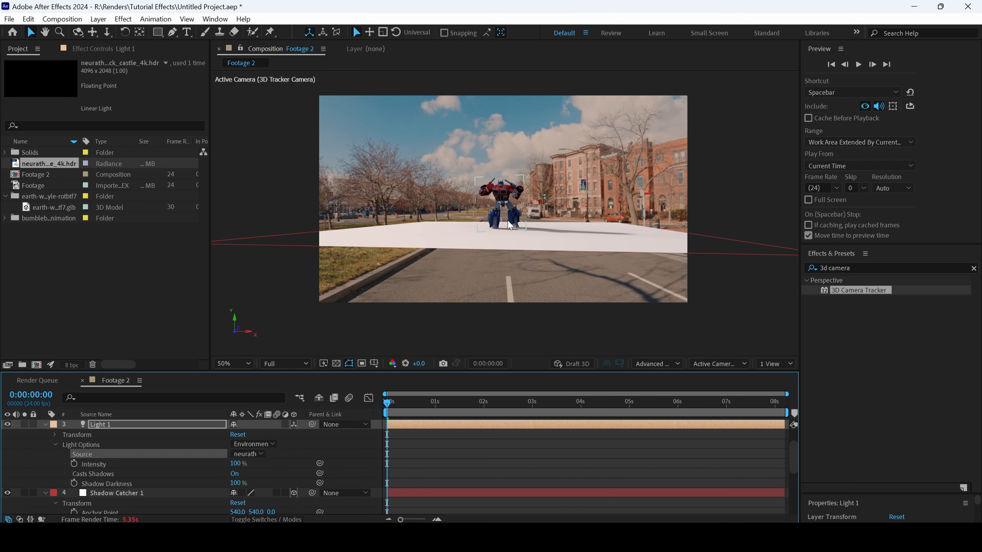
scroll(515, 212, up, 2)
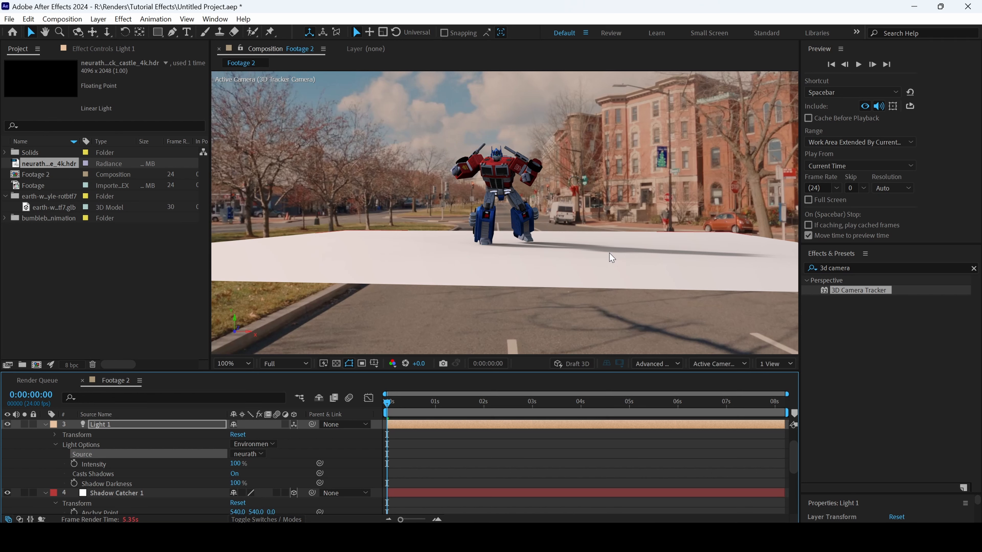
Rotate Light 1 to 21° on X and -2° on Y so the robot's shadow suits the street footage
click(55, 435)
mouse_move(248, 444)
mouse_down()
mouse_move(214, 441)
mouse_move(280, 438)
mouse_move(243, 450)
mouse_up()
scroll(315, 201, down, 1)
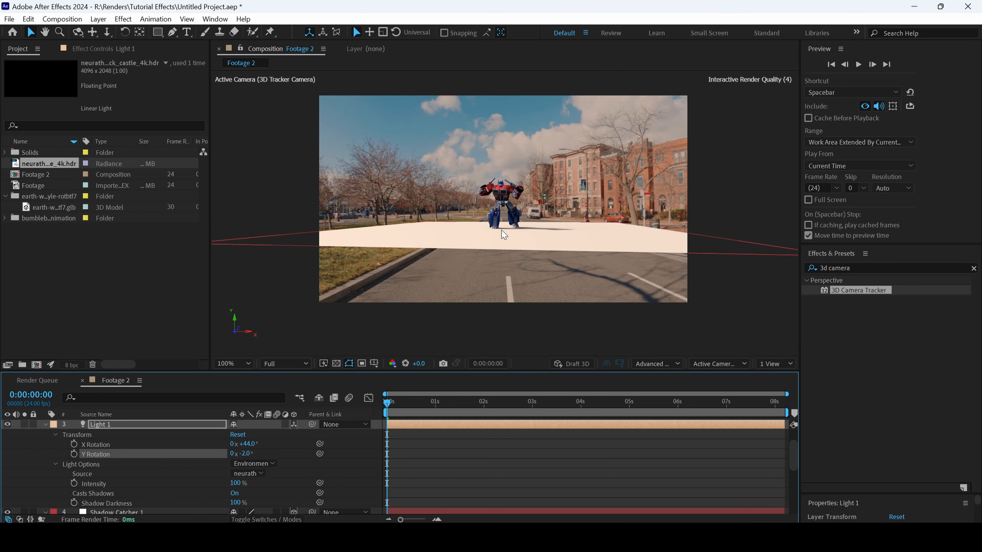
scroll(505, 212, up, 1)
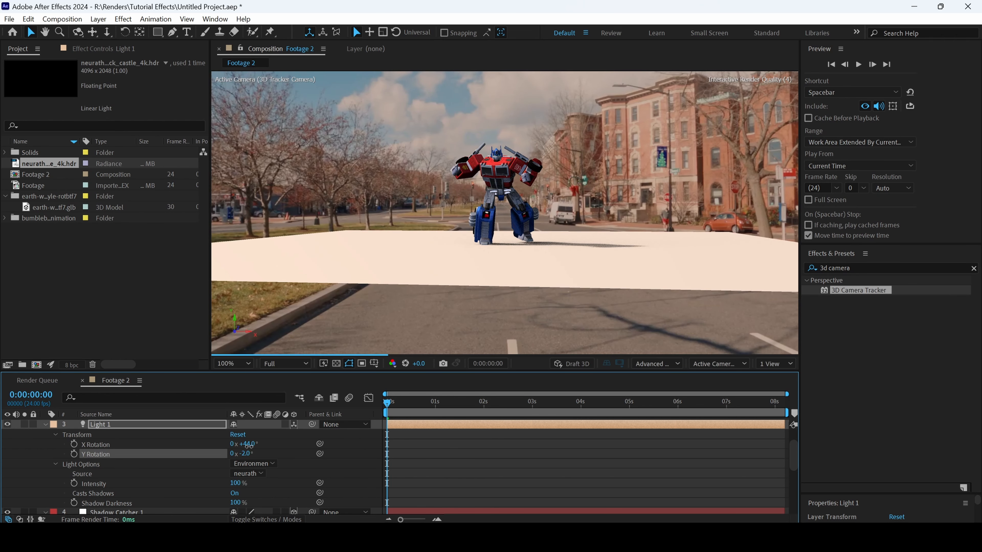
mouse_move(246, 444)
mouse_down()
mouse_move(257, 446)
mouse_move(238, 448)
mouse_up()
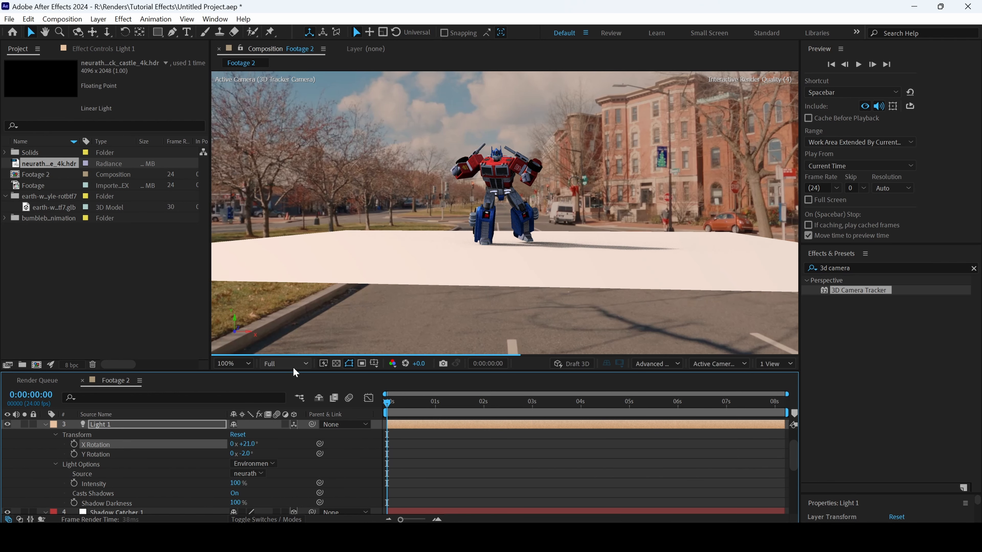
Collapse the properties of the Light 1 and Shadow Catcher 1 layers
drag(389, 403, 387, 425)
click(45, 424)
click(47, 434)
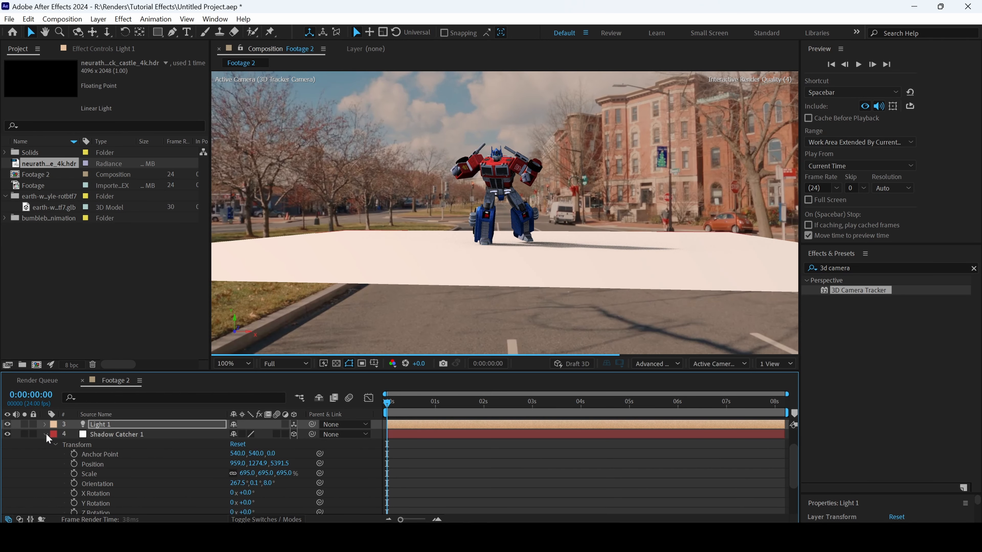
click(50, 434)
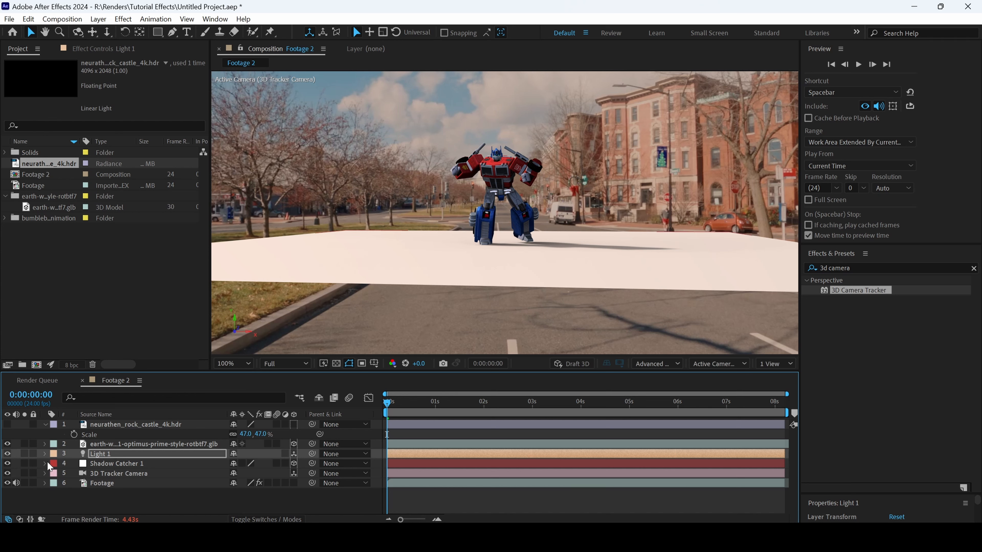
Set the Optimus Prime model layer's animation to transform_to_robot_hero and scrub through the transformation
click(48, 445)
click(45, 444)
scroll(62, 449, down, 3)
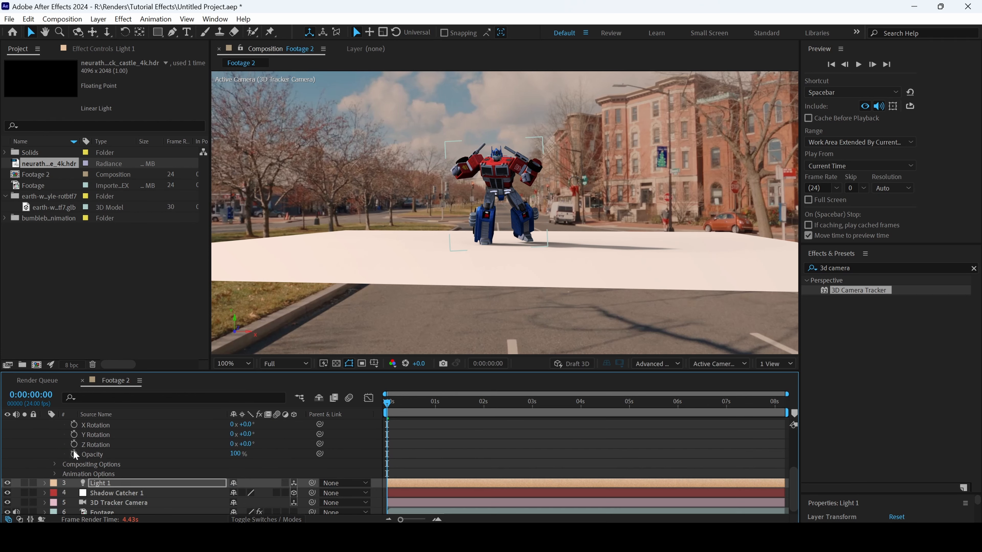
click(54, 473)
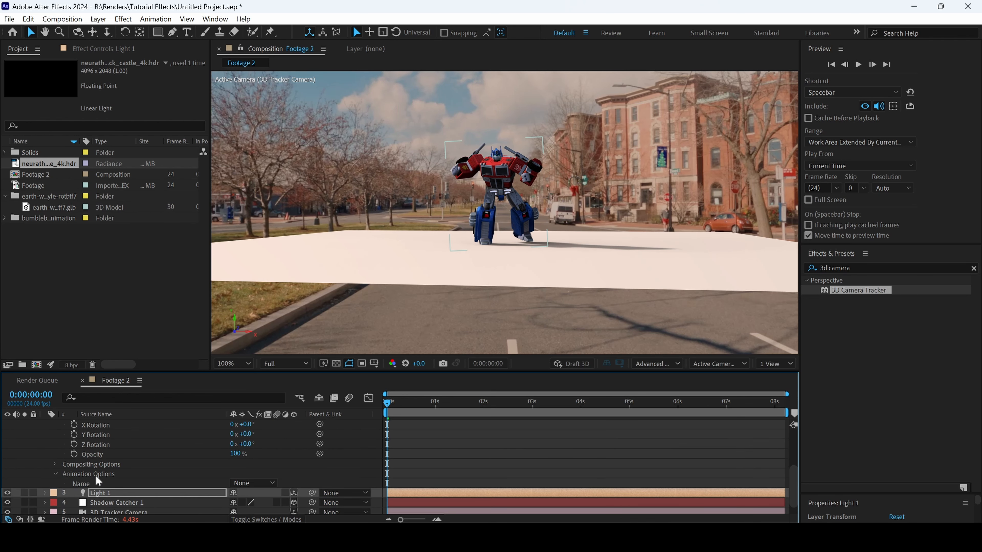
click(262, 483)
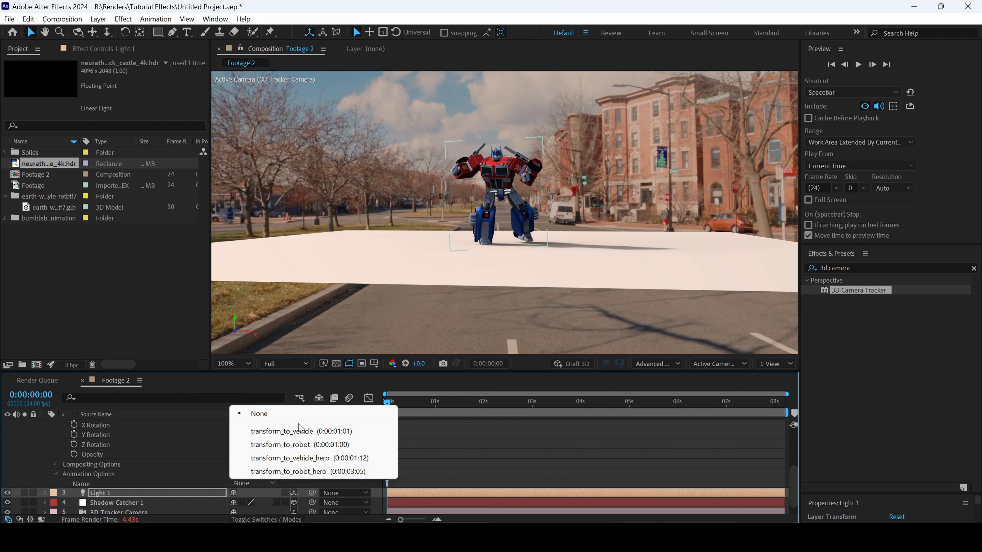
click(285, 472)
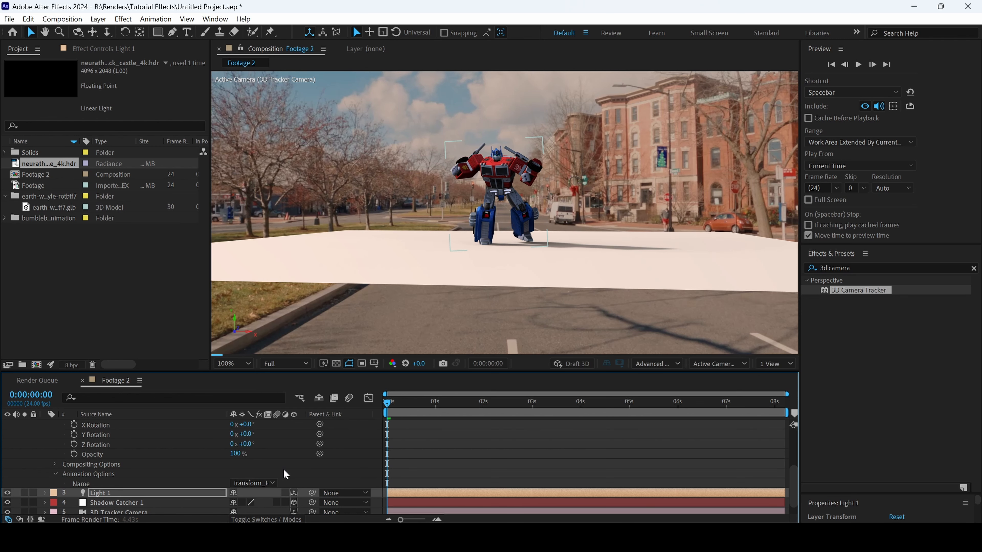
click(397, 405)
drag(398, 406, 521, 386)
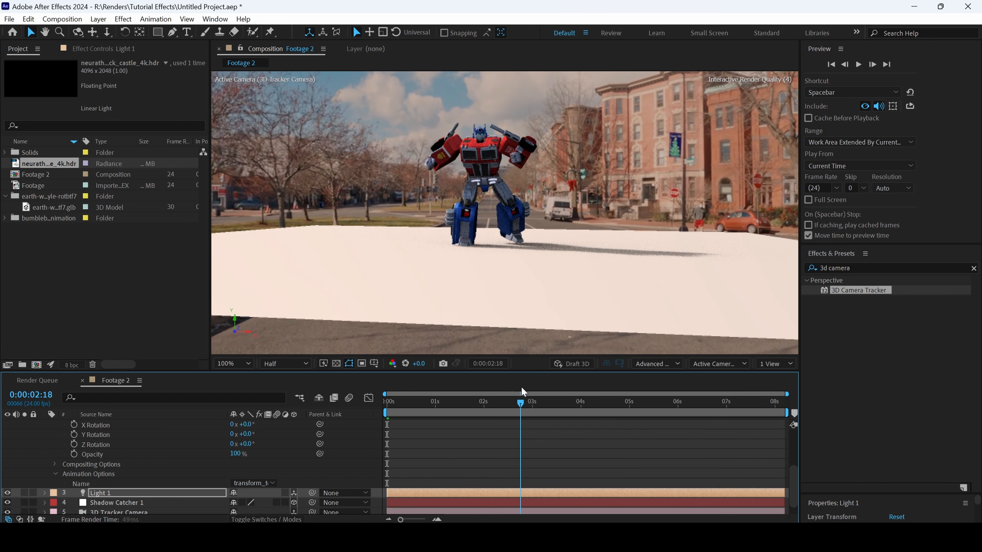
Time-stretch the Optimus Prime model layer to a new duration of 0:00:08:05 and return to the first frame
scroll(516, 429, up, 3)
scroll(516, 427, up, 1)
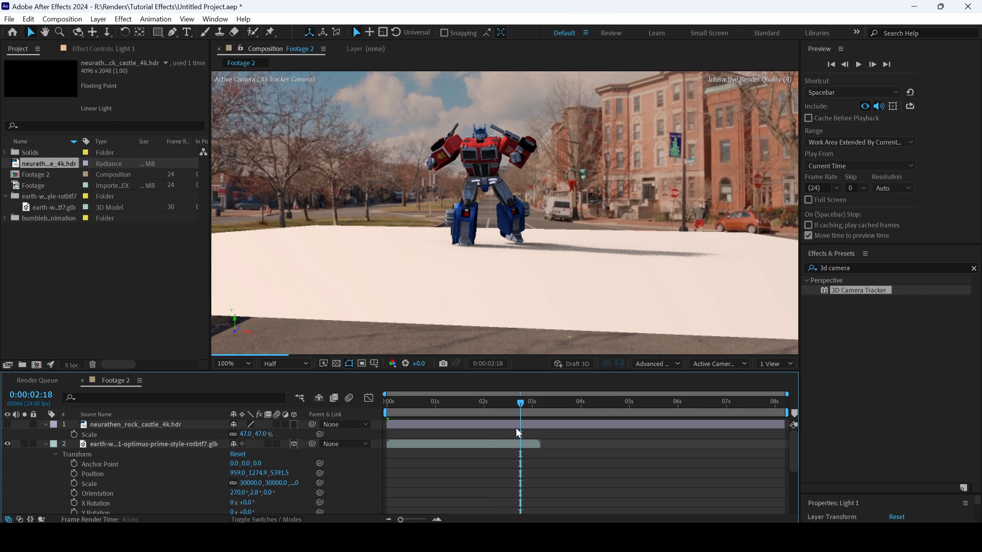
click(502, 442)
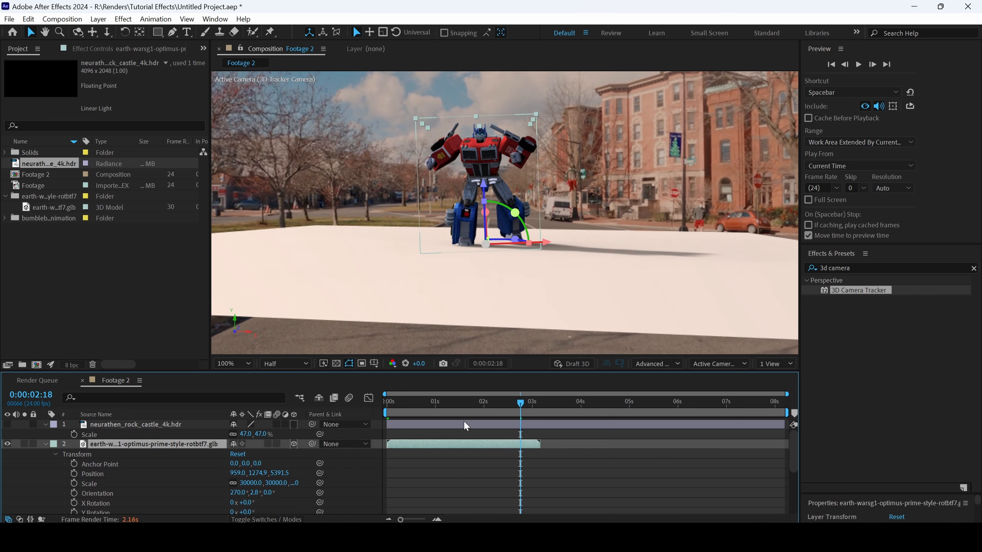
right_click(466, 442)
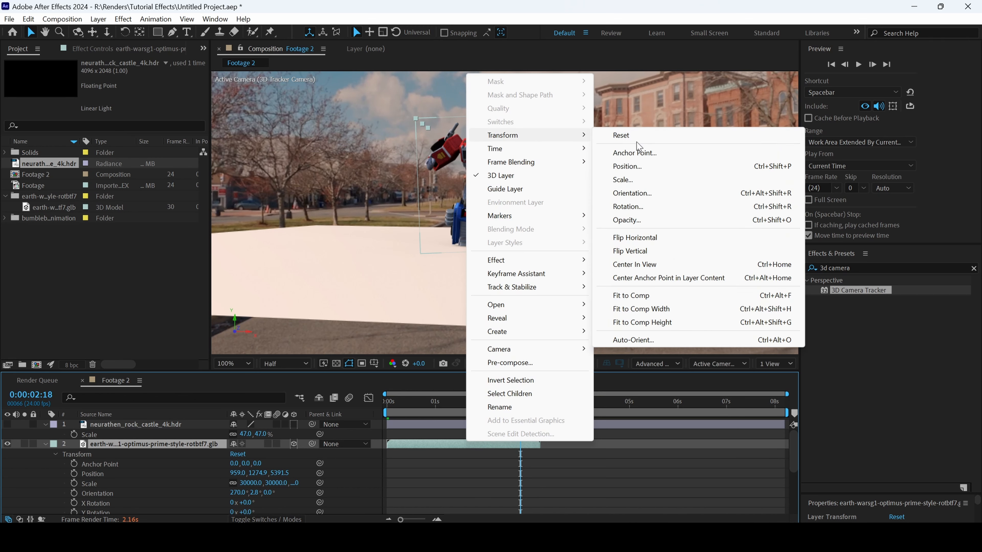
mouse_move(559, 154)
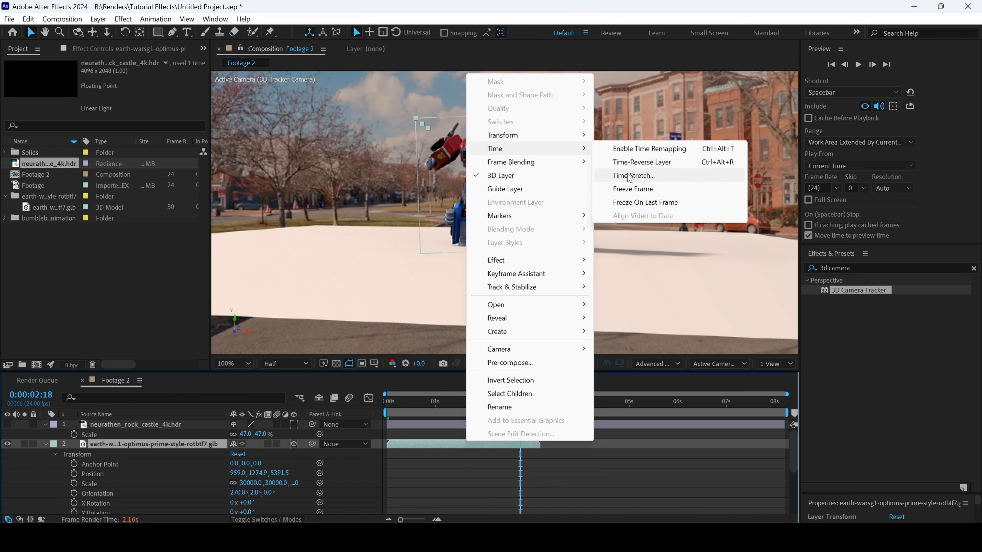
click(627, 174)
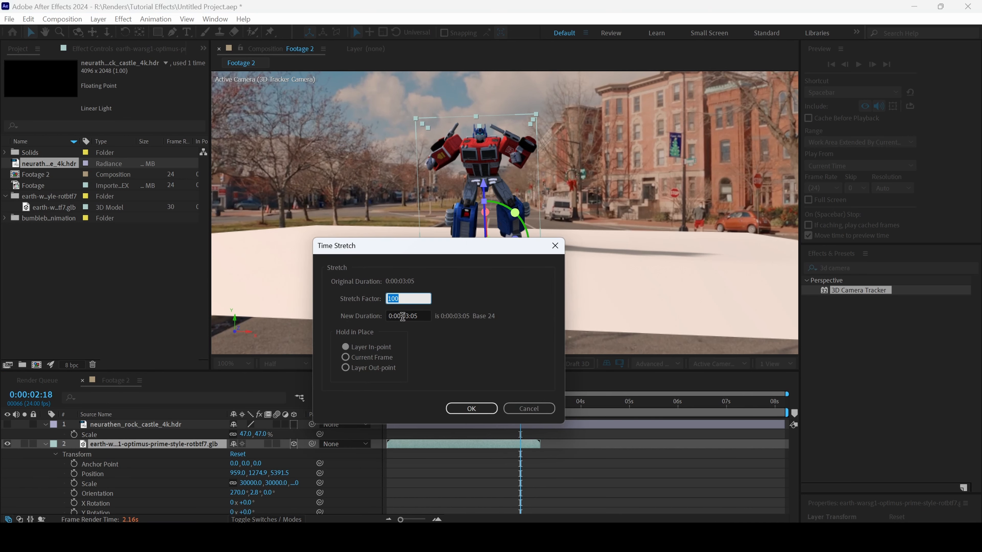
click(404, 316)
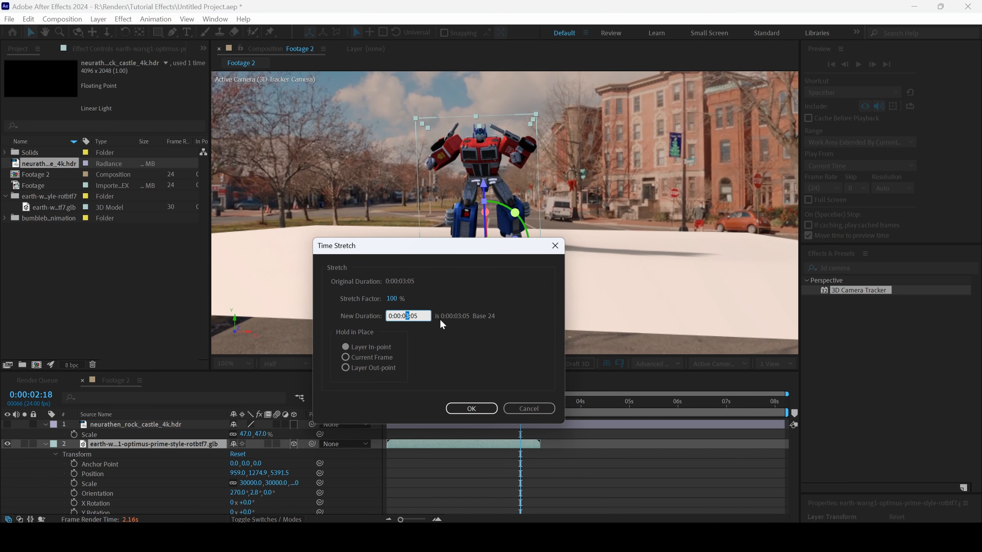
text(8)
click(471, 408)
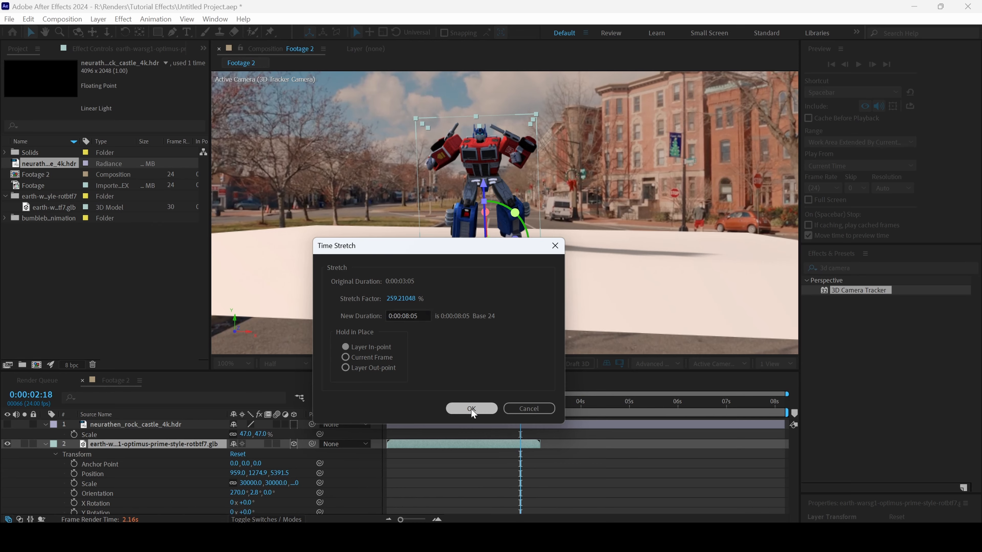
drag(458, 397, 385, 405)
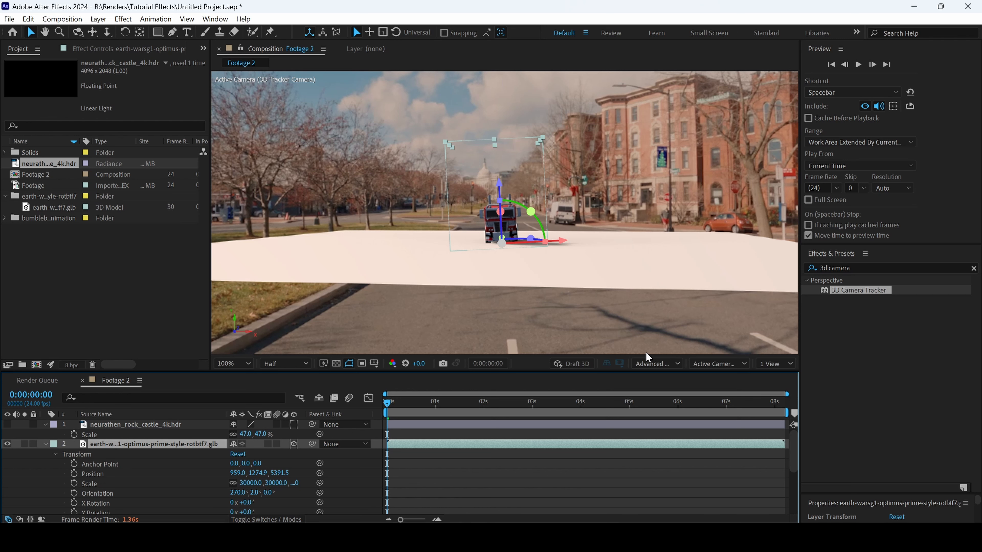
Open the Advanced 3D render options and set the shadow resolution to Half (2 MB)
click(595, 314)
click(655, 363)
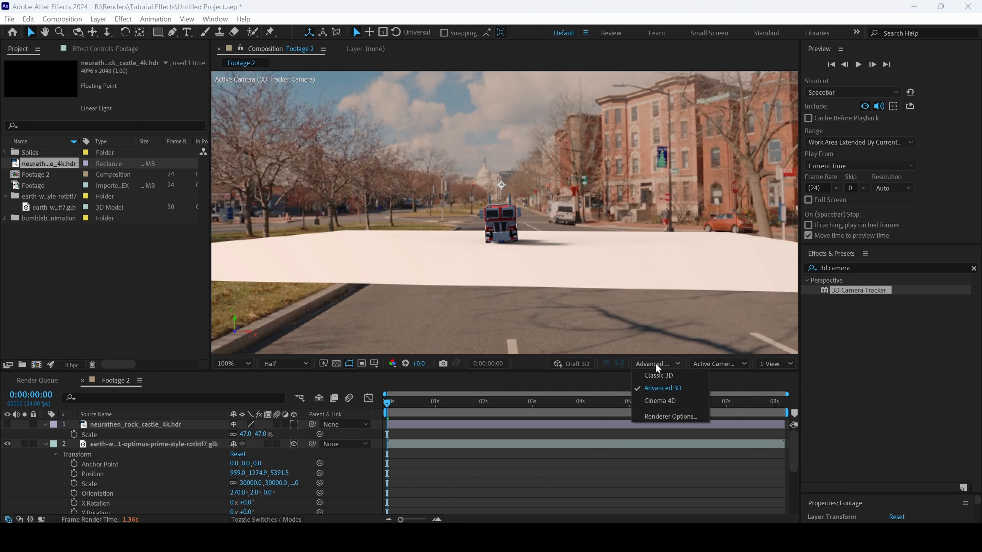
click(667, 418)
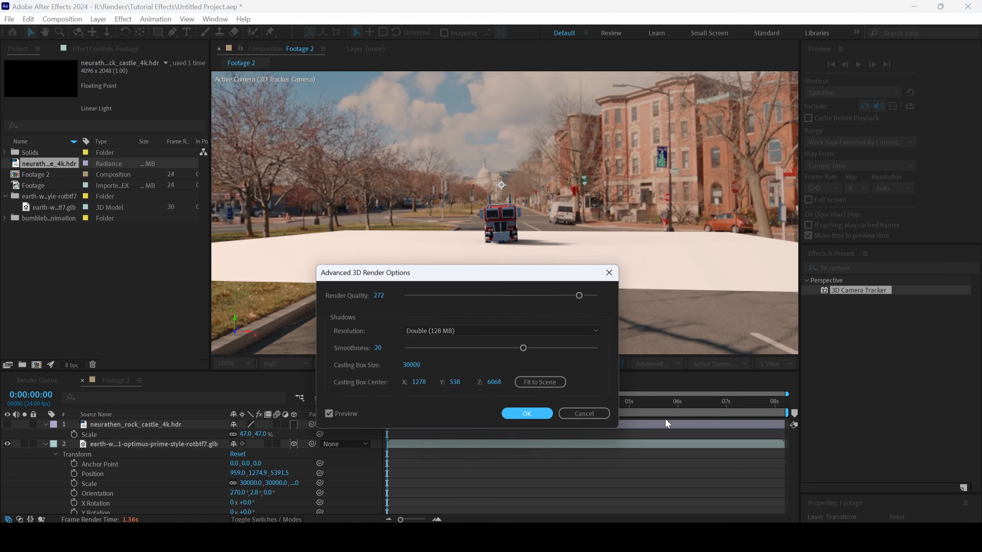
click(465, 331)
click(440, 366)
click(449, 331)
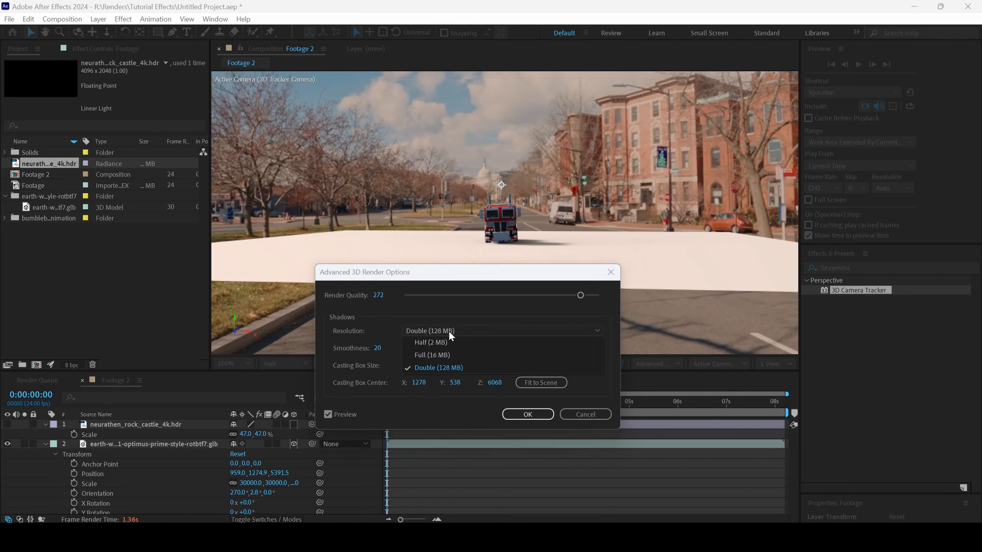
click(439, 343)
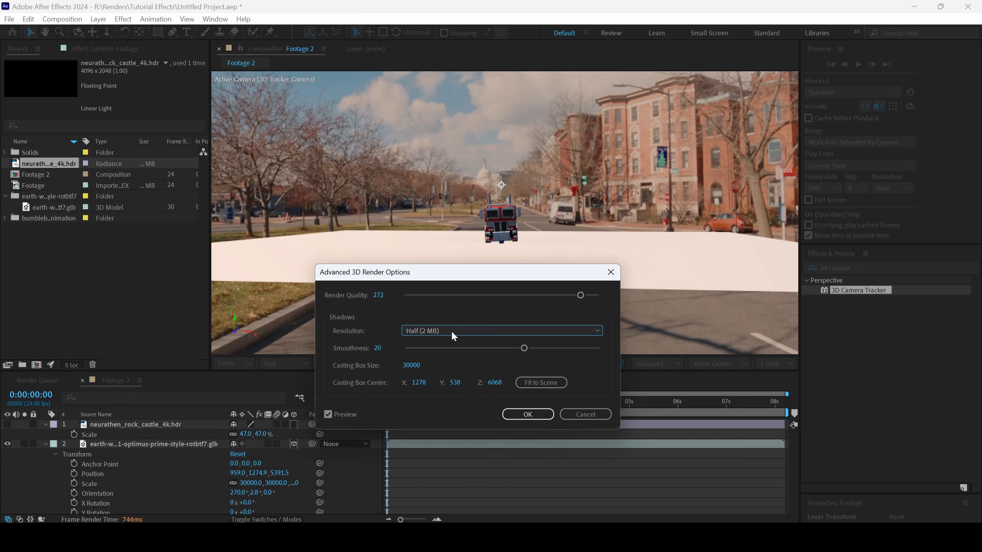
Try the Full (16 MB), Double (128 MB) and Half (2 MB) shadow resolutions in turn
click(455, 331)
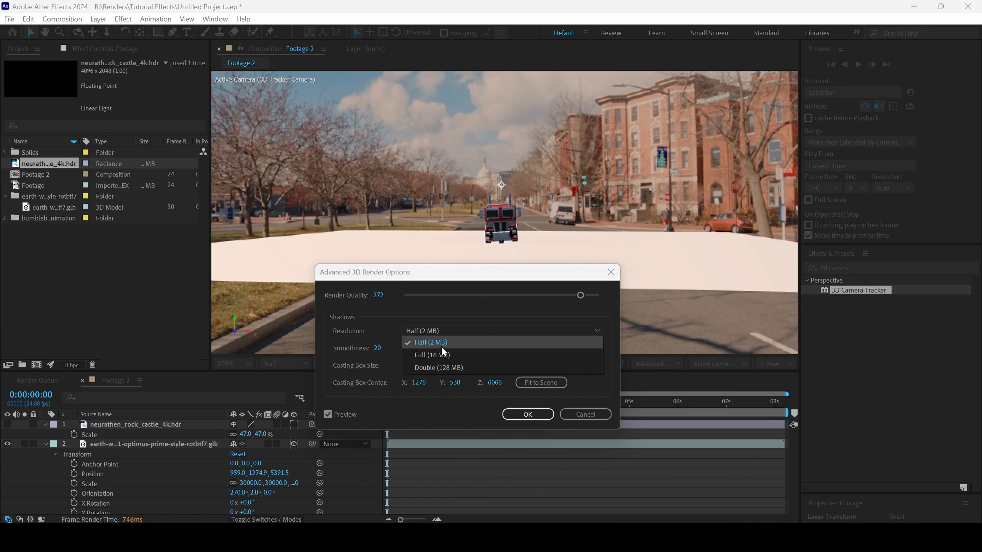
click(439, 353)
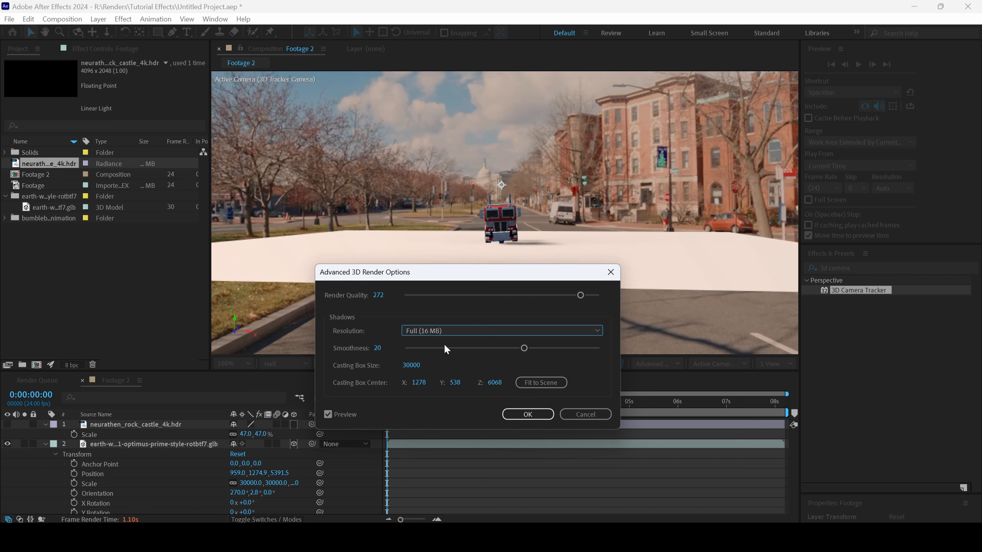
click(435, 330)
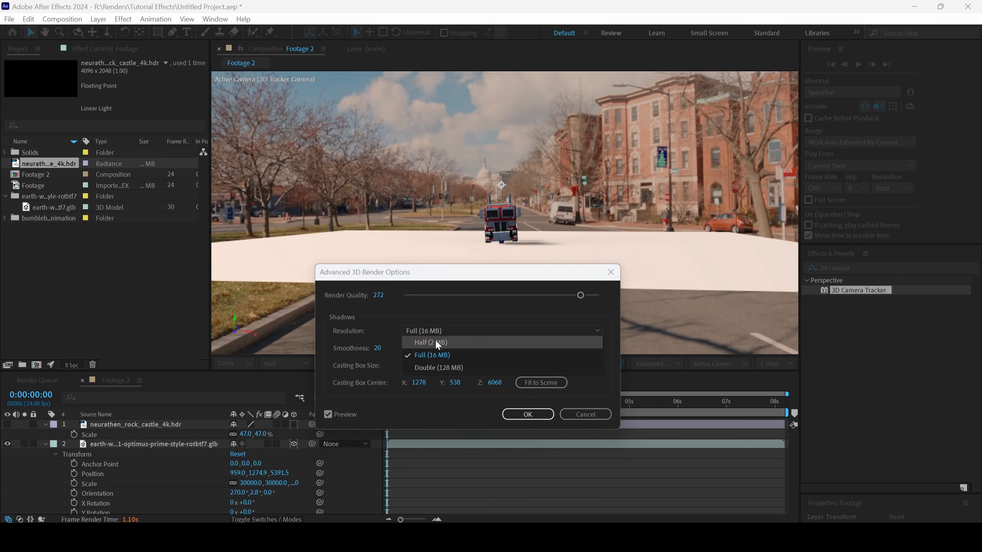
click(435, 366)
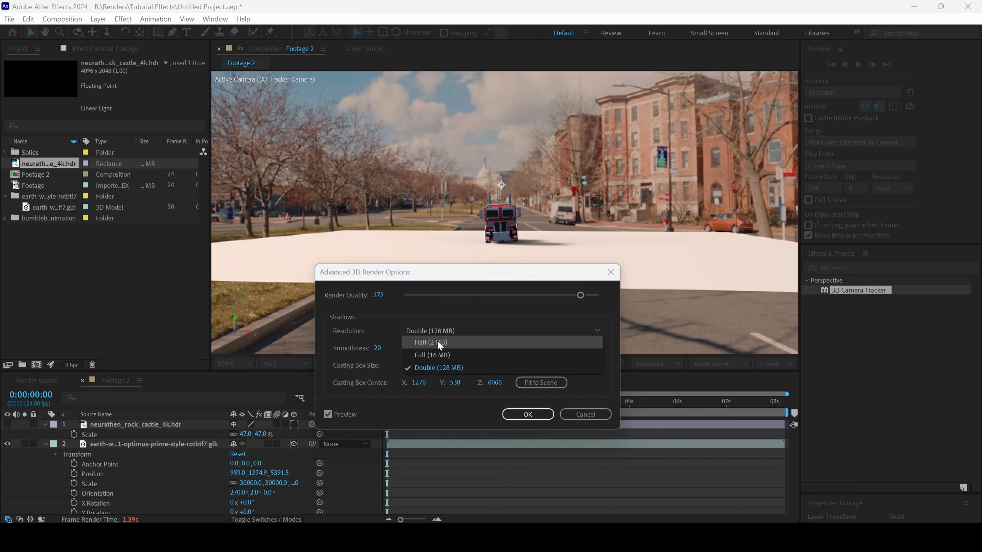
click(437, 341)
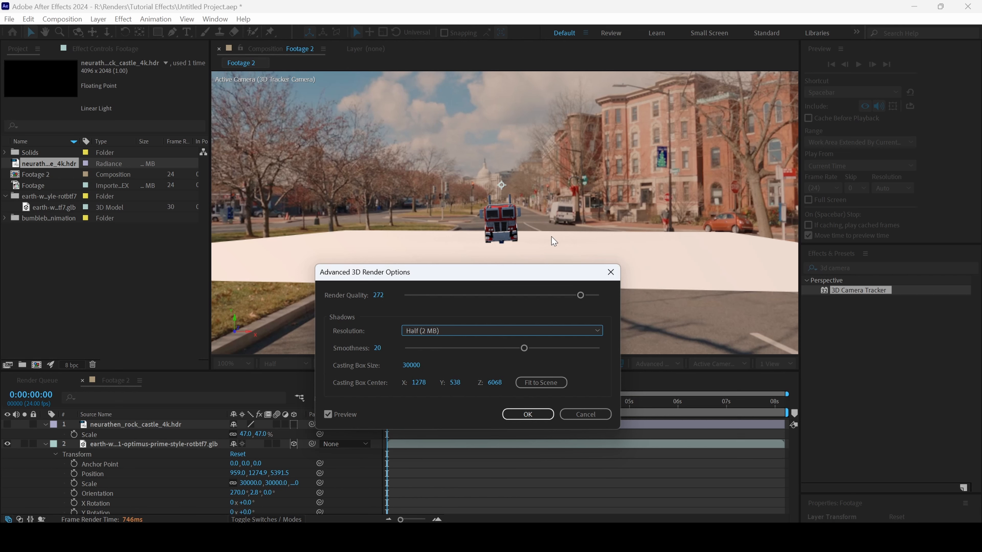
Set the shadow resolution to Double (128 MB) and adjust the shadow smoothness and render quality
click(440, 332)
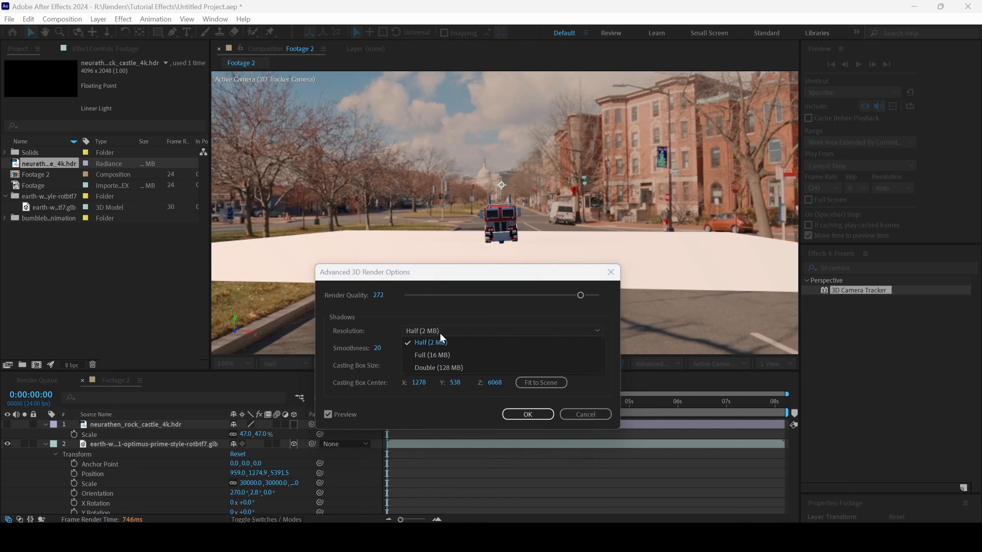
click(427, 368)
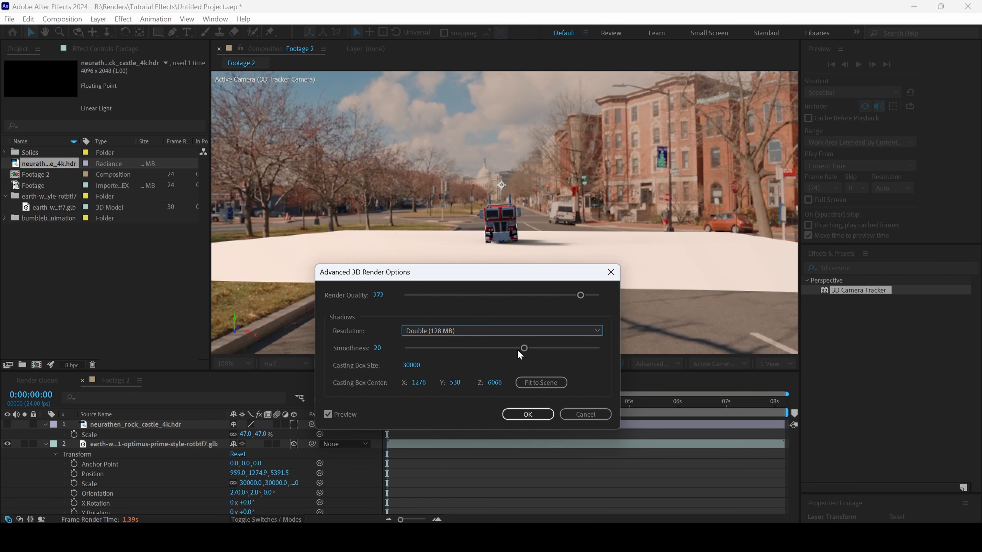
drag(518, 351, 531, 350)
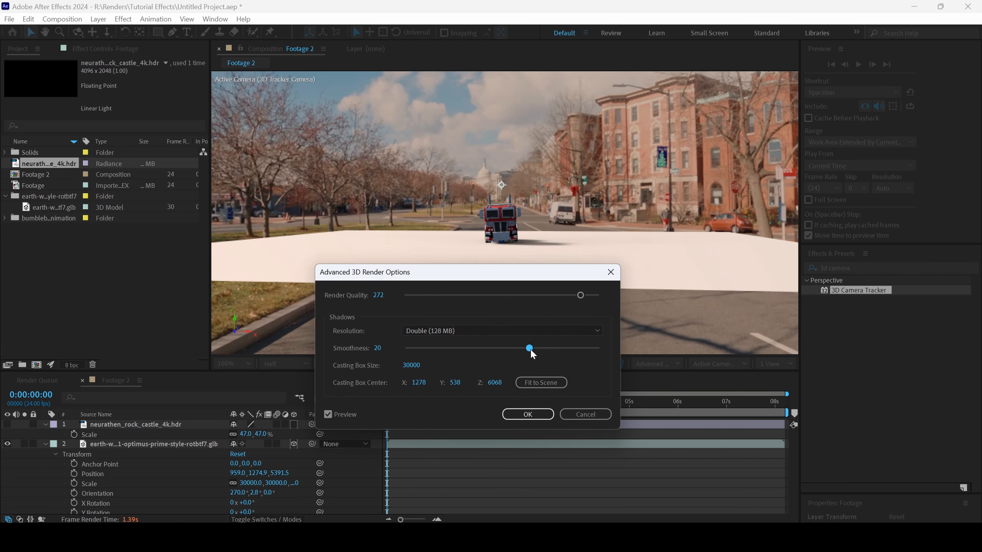
click(582, 299)
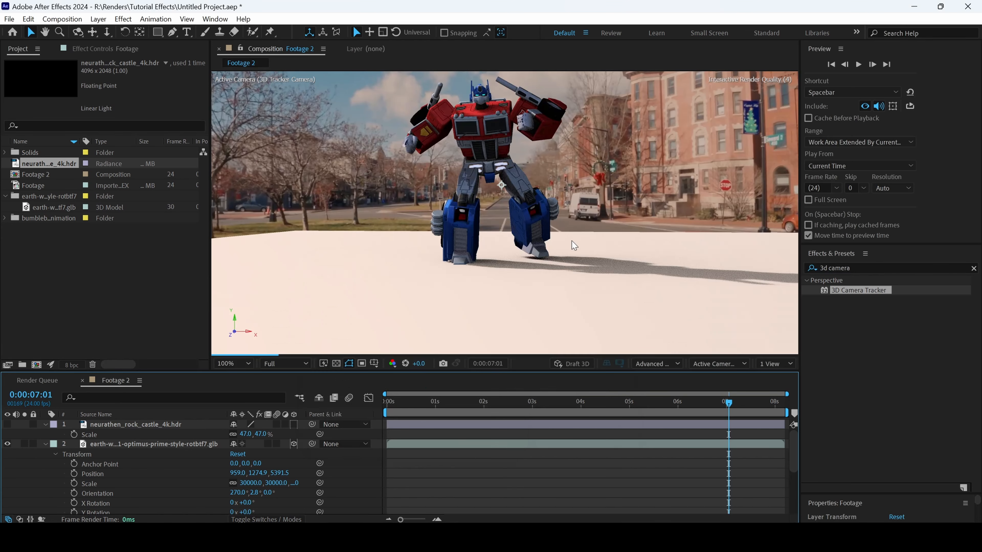
Show the whole frame at 50% and collapse the Optimus Prime model layer's properties
key(comma)
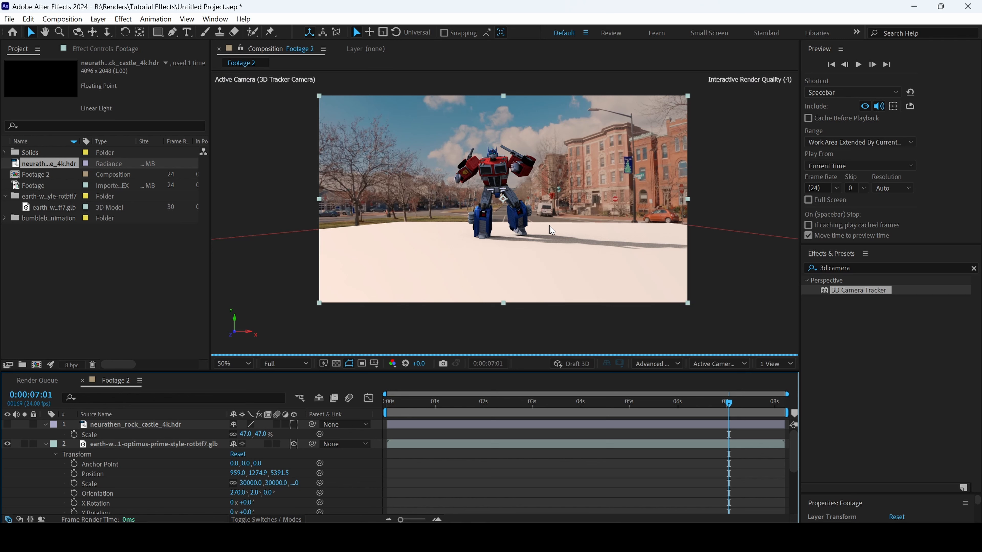
click(357, 279)
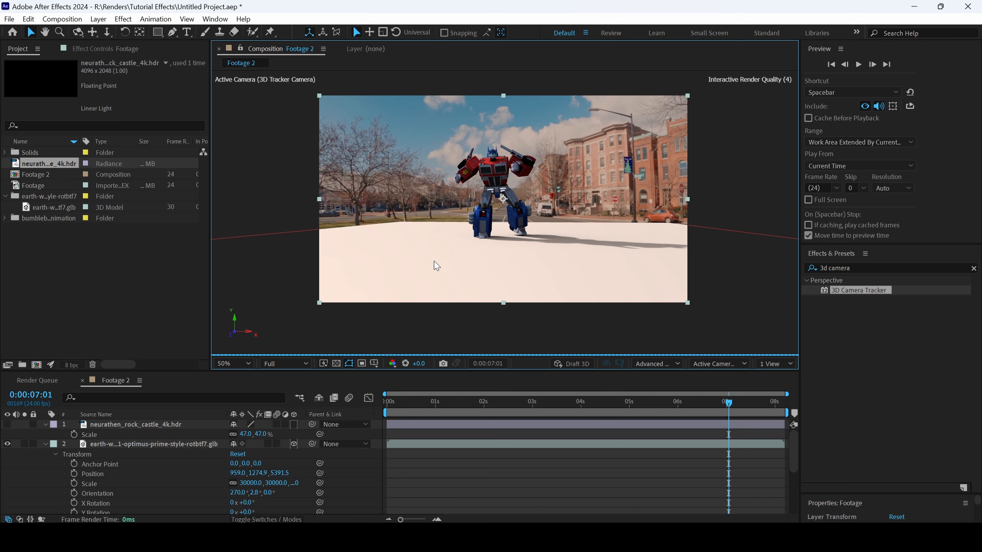
click(45, 446)
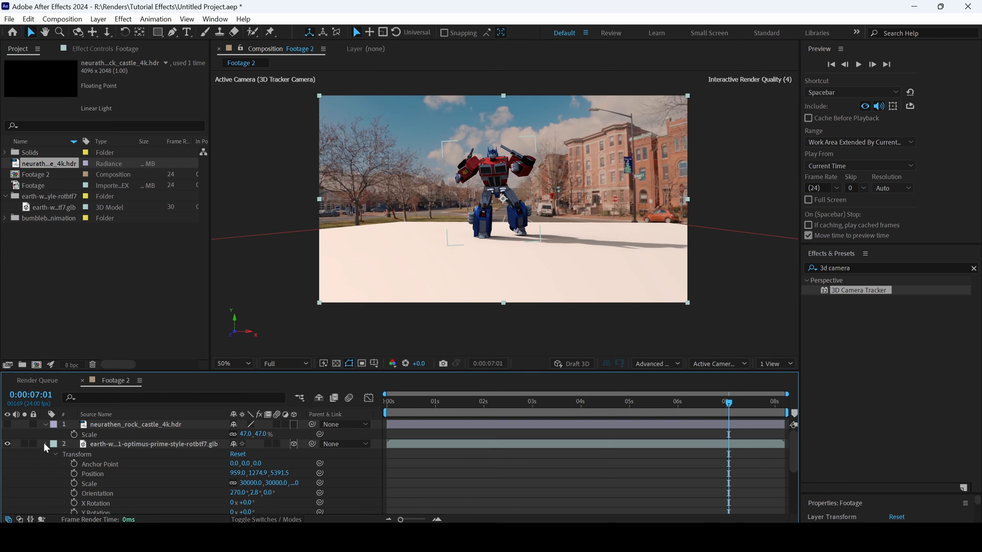
click(46, 444)
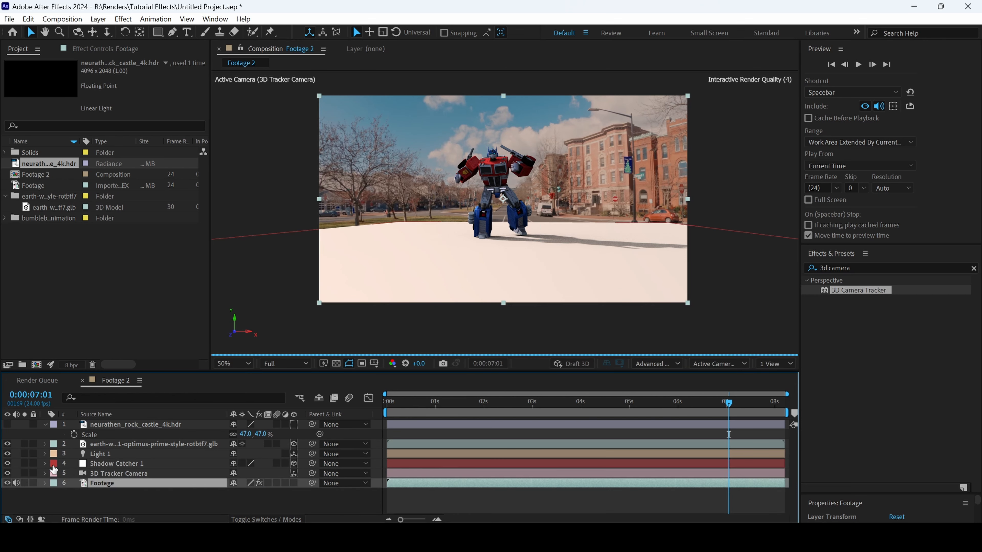
Set Accepts Shadows to Only in the material options of the Shadow Catcher 1 layer
click(45, 464)
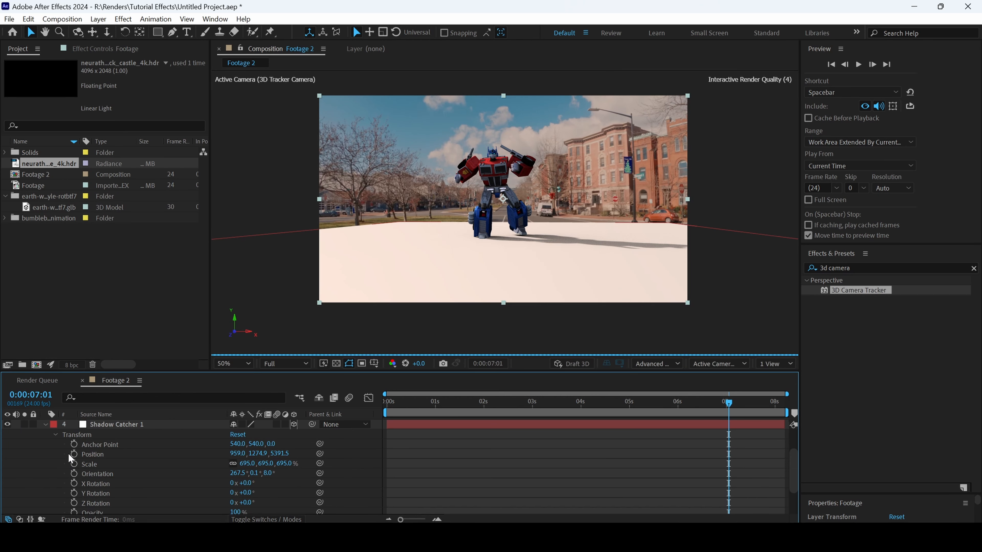
click(56, 437)
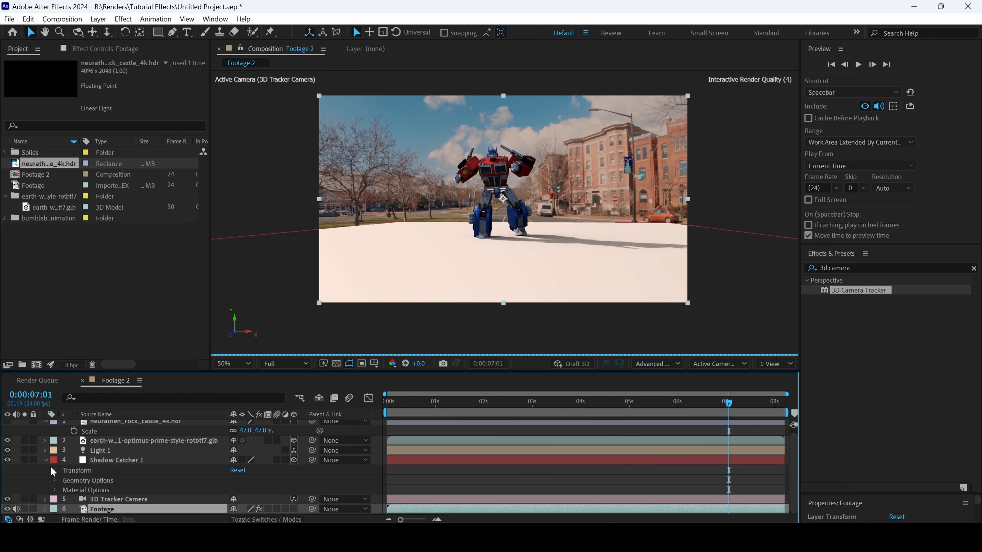
click(54, 480)
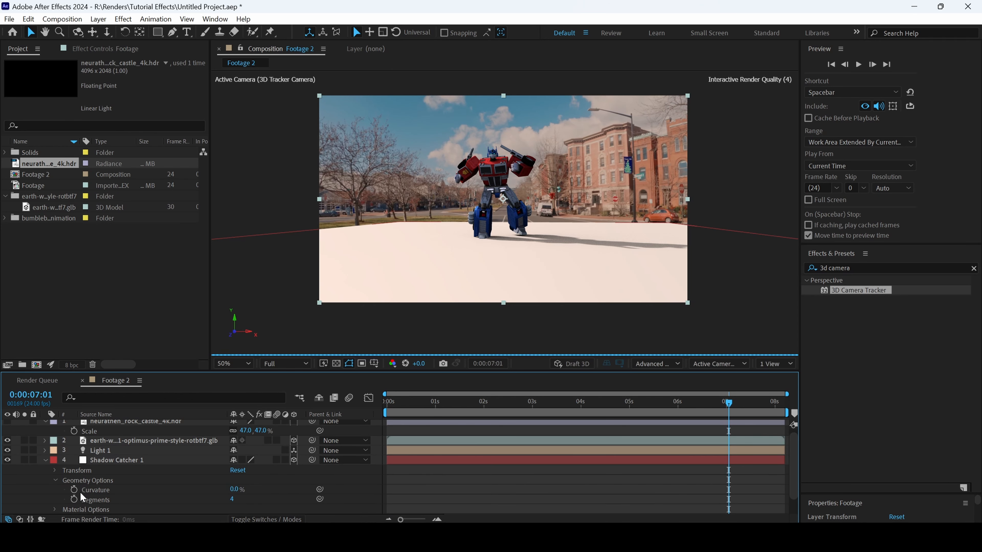
scroll(79, 492, down, 1)
click(55, 490)
scroll(56, 489, down, 2)
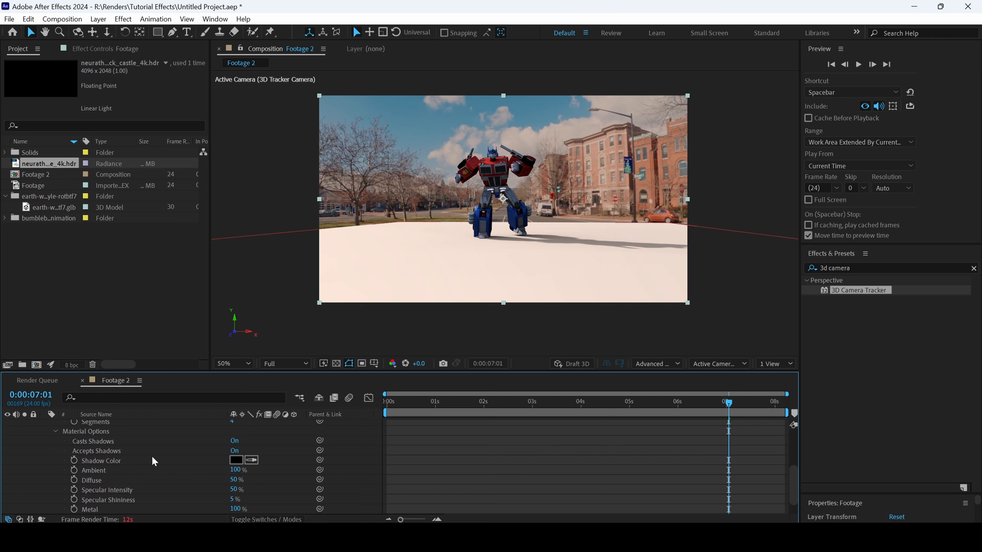
click(116, 452)
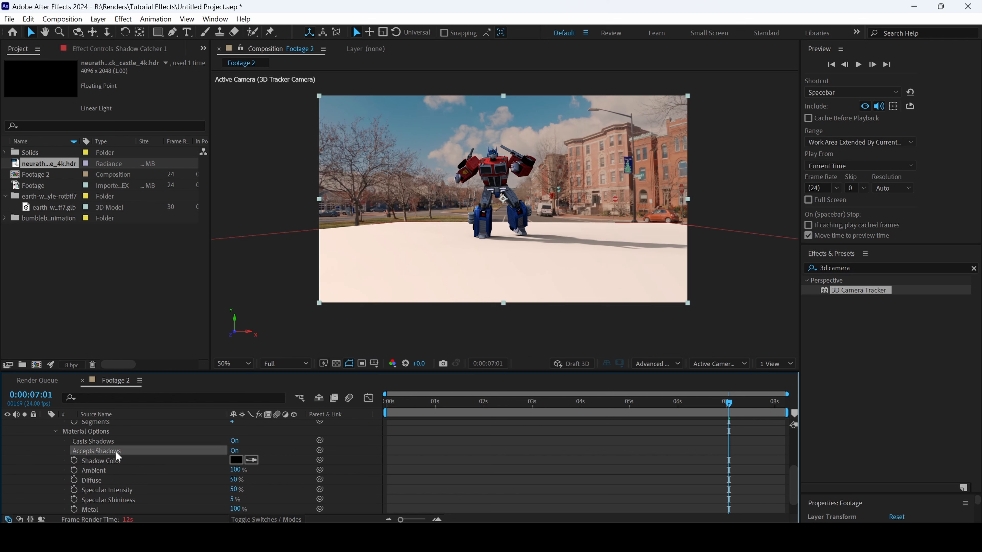
click(236, 451)
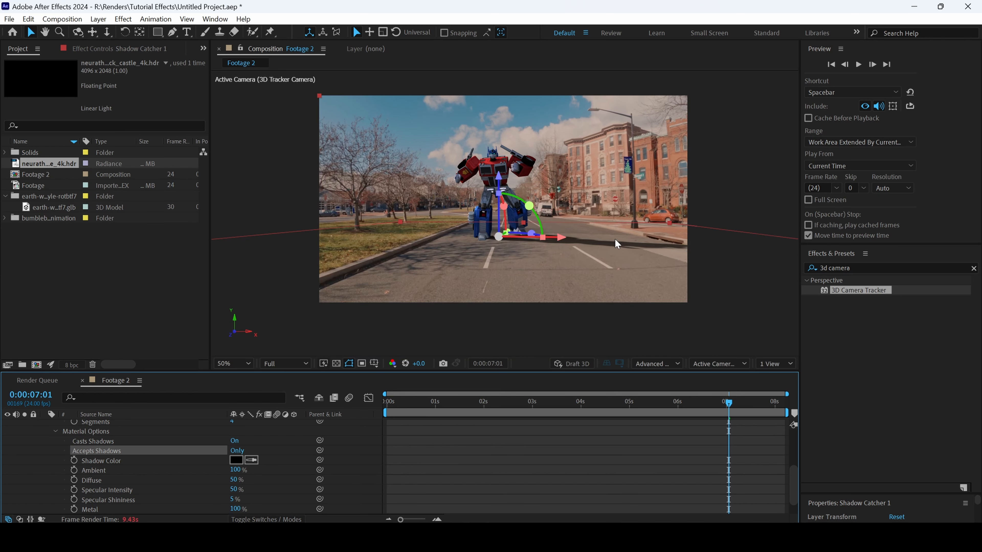
Examine the robot's ground shadow around its feet at 200% and review the Shadow Catcher 1 material options
click(633, 266)
click(625, 195)
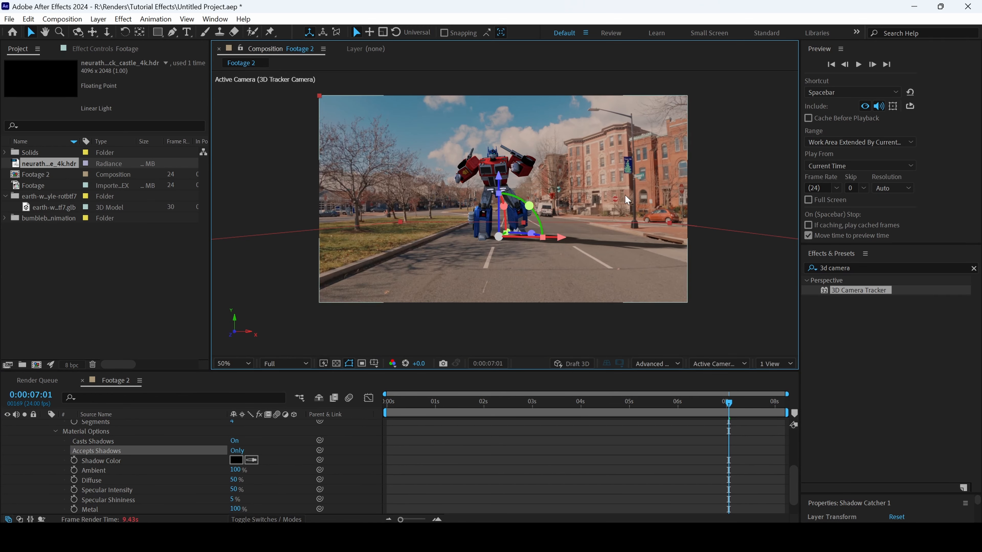
key(period)
key(period)
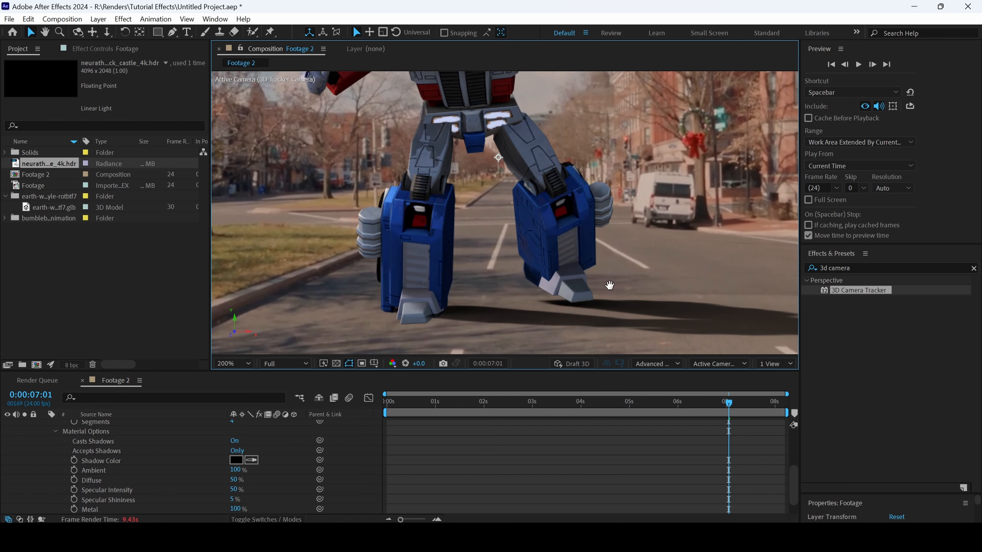
mouse_move(609, 285)
mouse_down()
mouse_move(350, 204)
mouse_move(473, 270)
mouse_move(594, 273)
mouse_up()
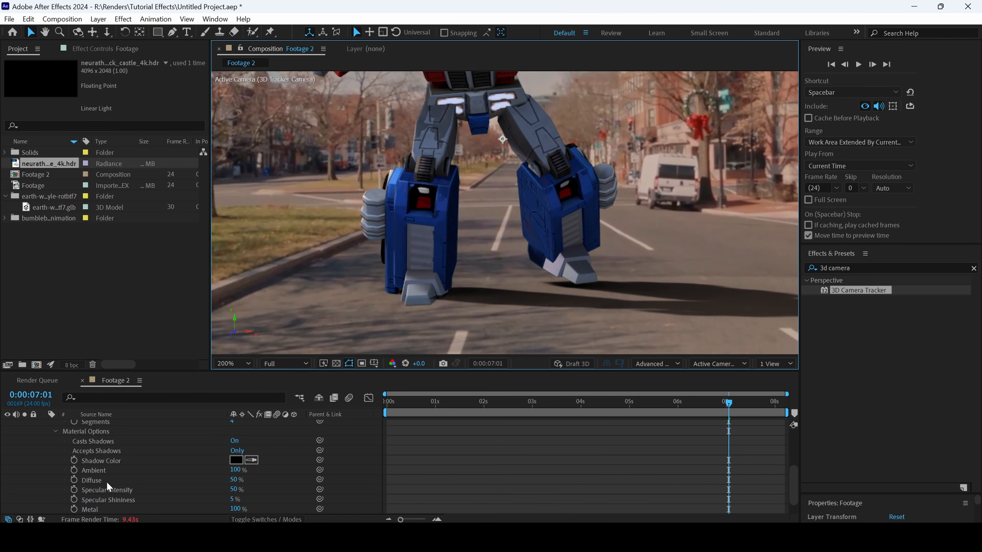
scroll(123, 468, up, 3)
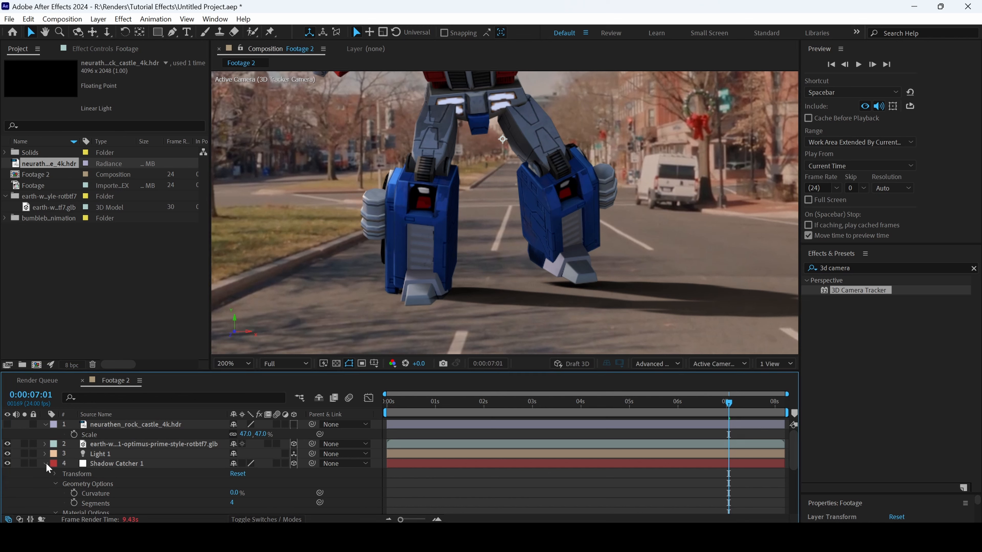
scroll(46, 463, down, 2)
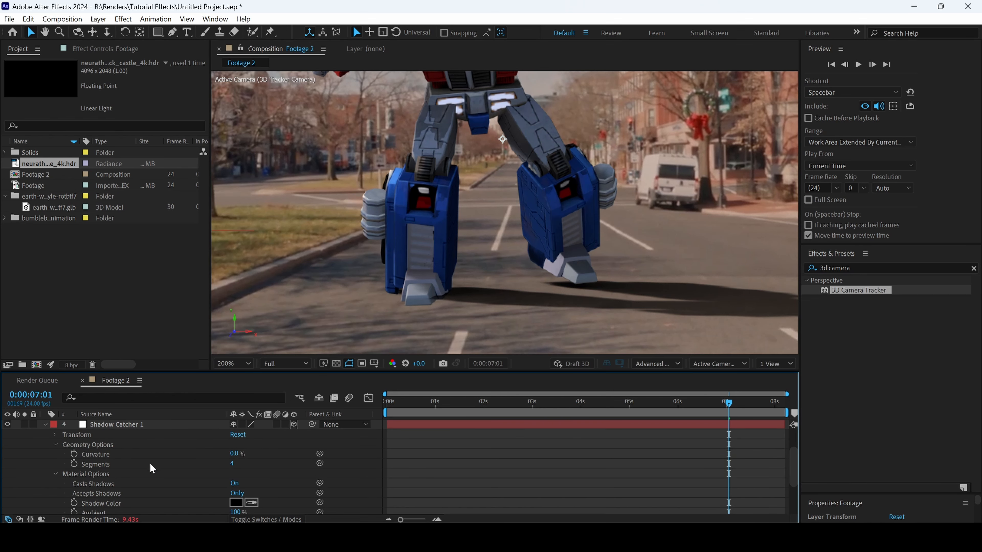
scroll(151, 466, down, 1)
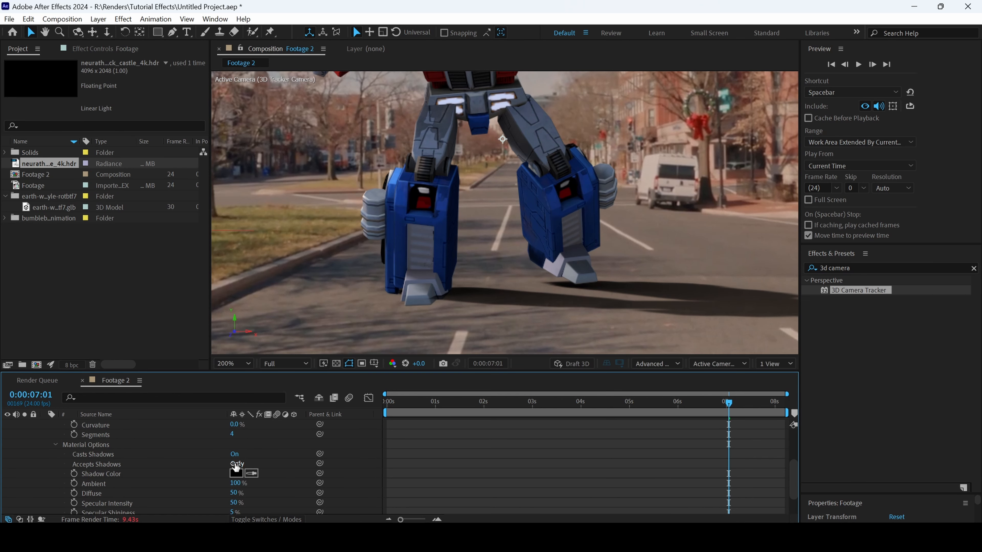
scroll(60, 486, up, 3)
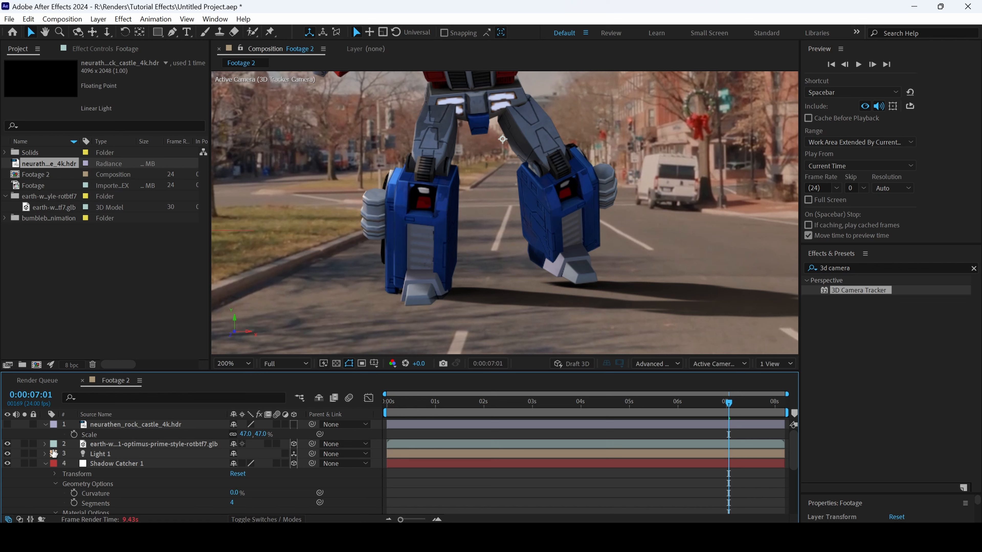
Check the shadow settings in the Optimus Prime model layer's compositing options and collapse its properties again
click(45, 443)
scroll(46, 445, down, 4)
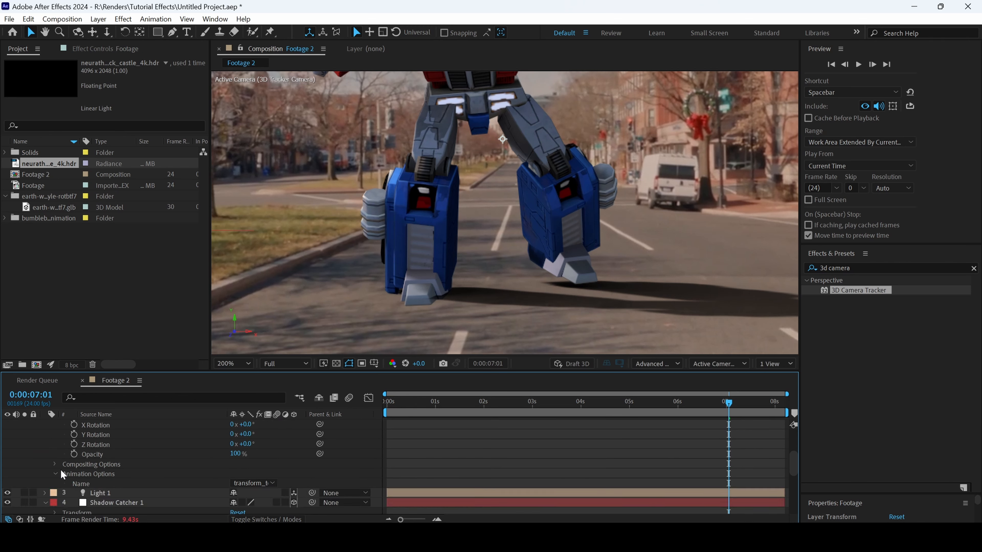
click(55, 464)
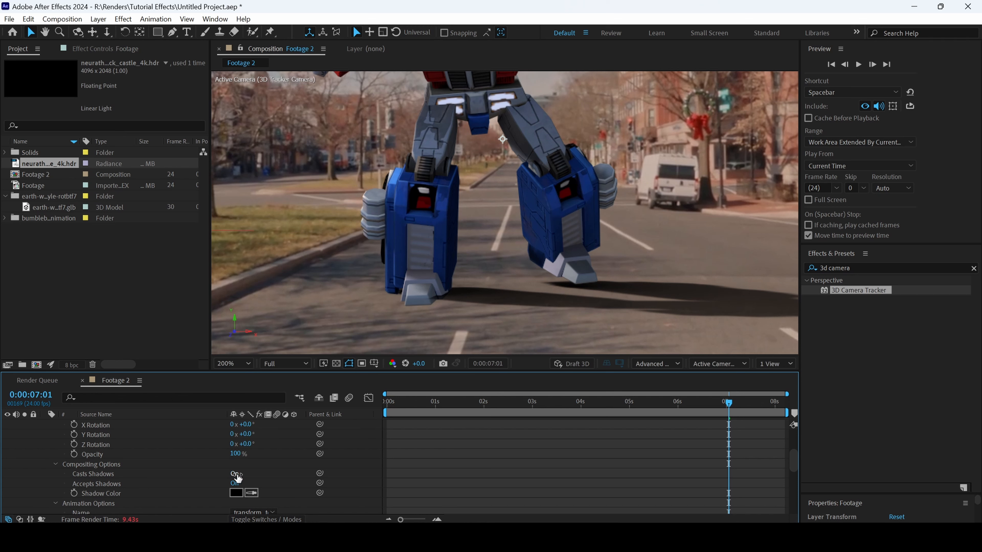
scroll(154, 472, up, 1)
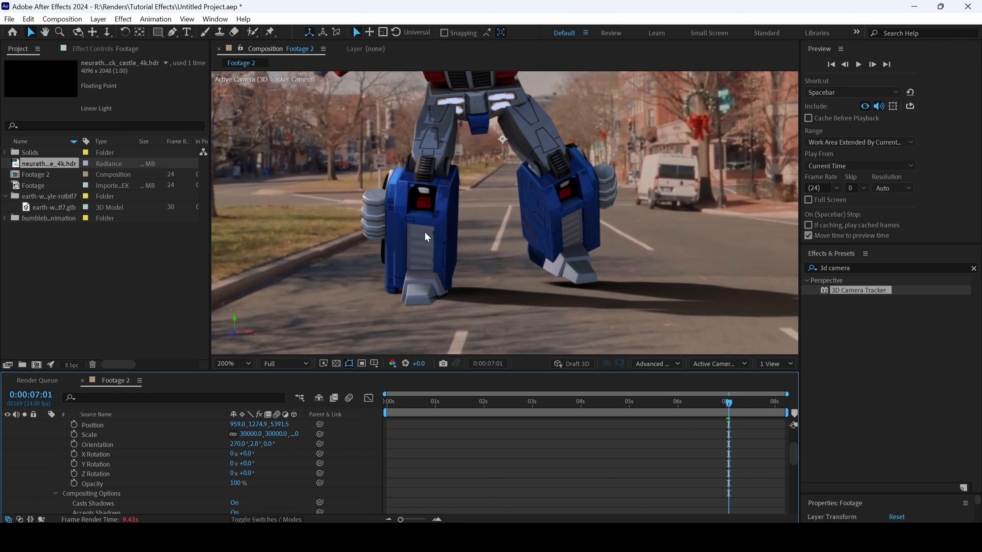
scroll(165, 444, up, 2)
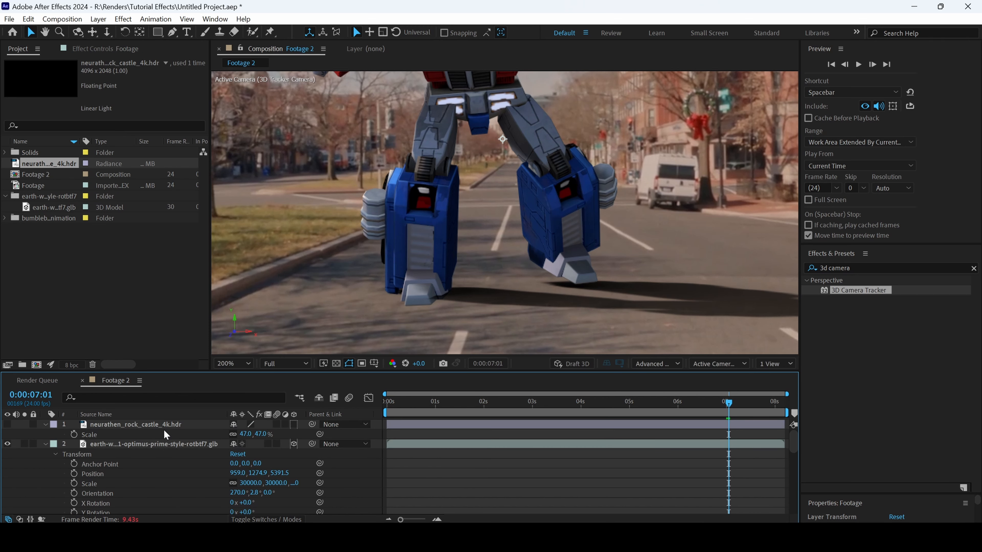
click(47, 445)
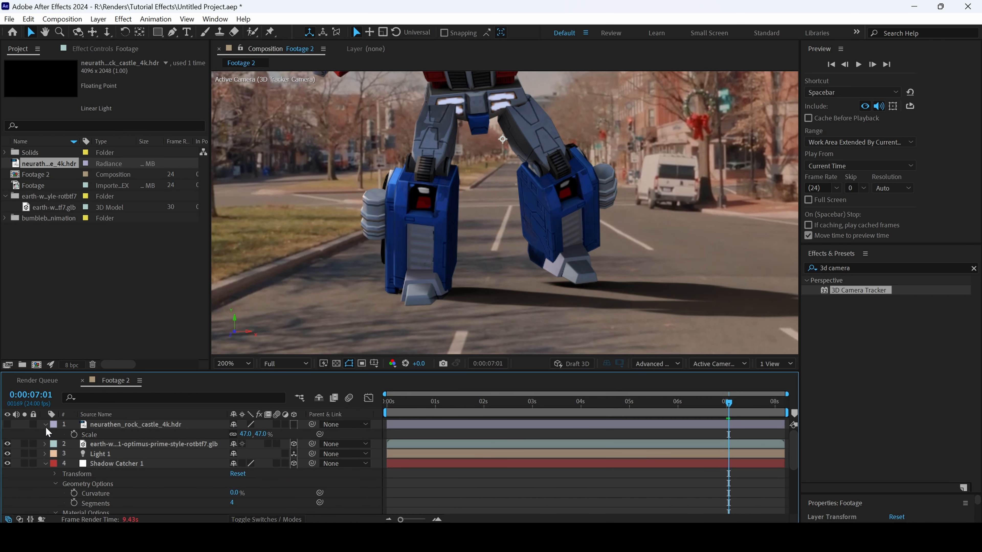